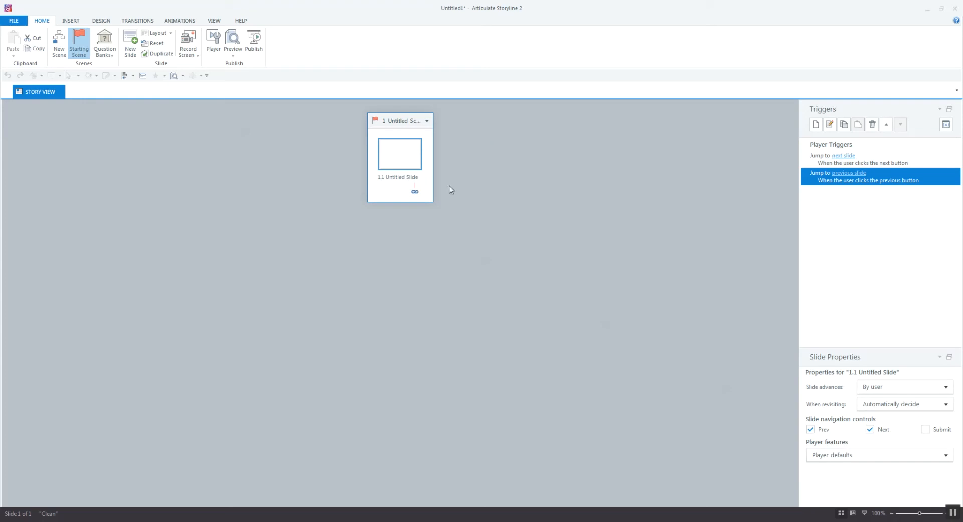
Open slide 1.1 and insert the four avatar pictures 2-Matt.png, 3-Britt.png, 4-Brian.png and 5-Tracy.png
double_click(402, 159)
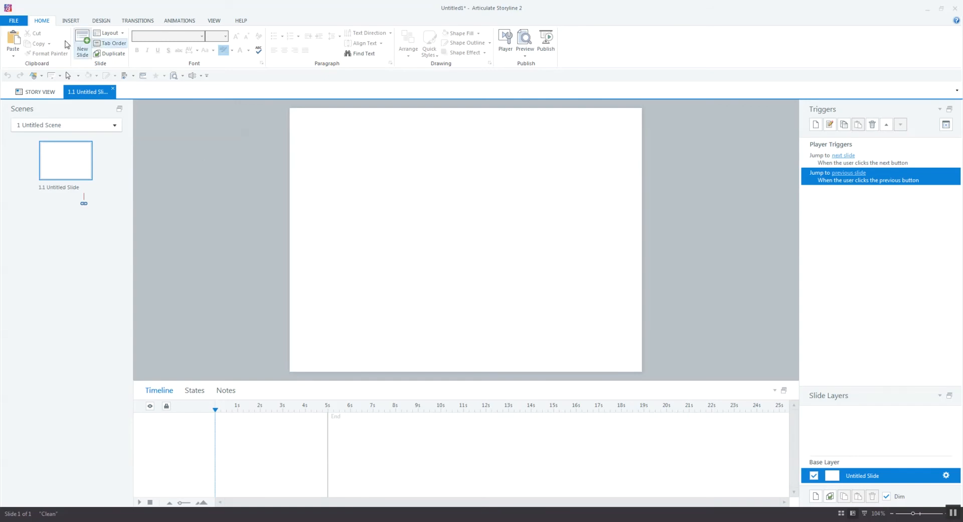
click(71, 20)
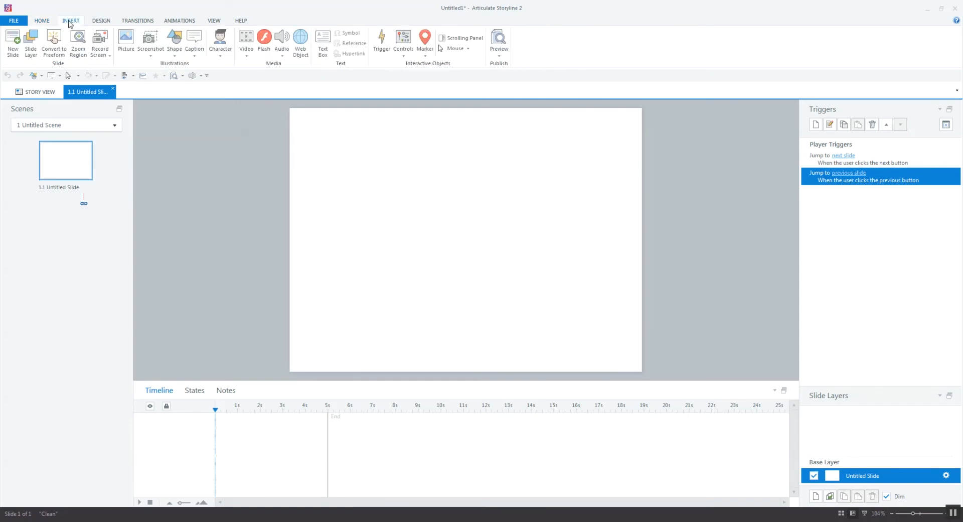
click(126, 41)
click(111, 78)
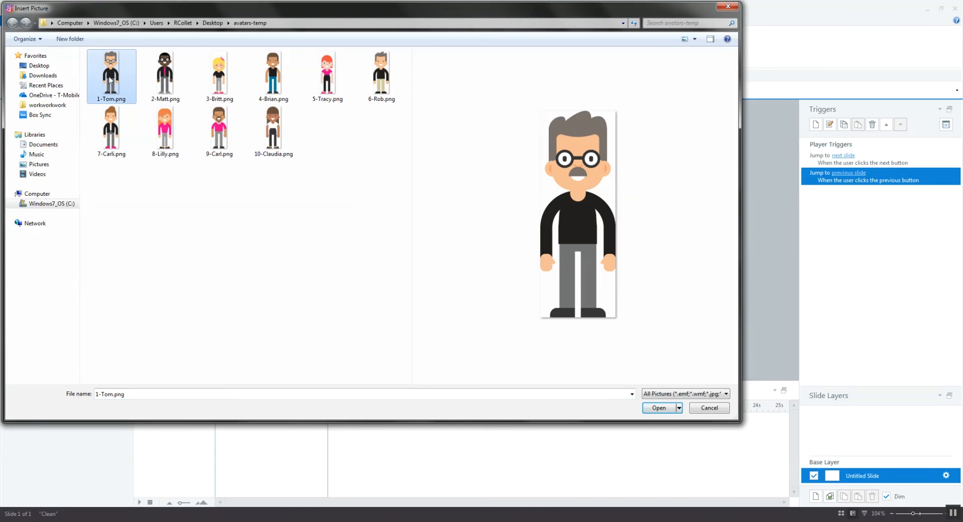
shift+click(327, 75)
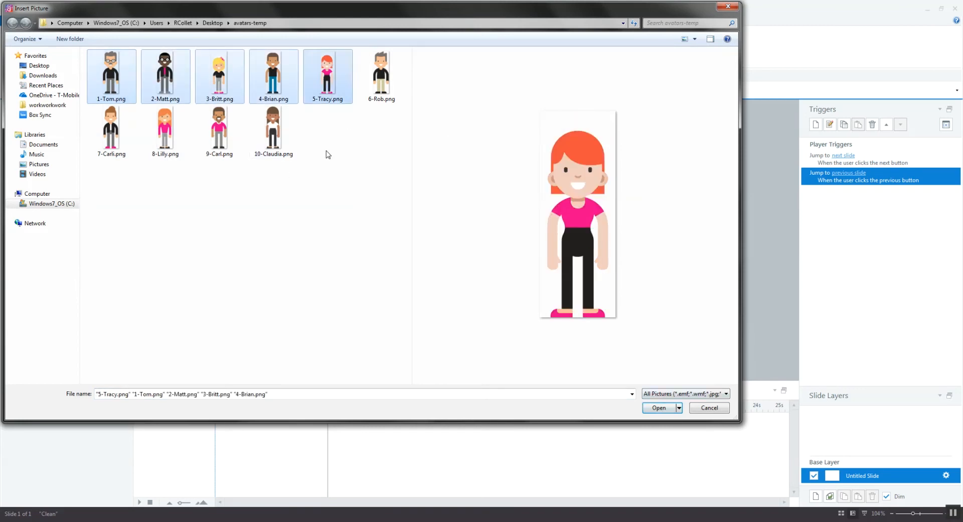
click(187, 75)
shift+click(340, 73)
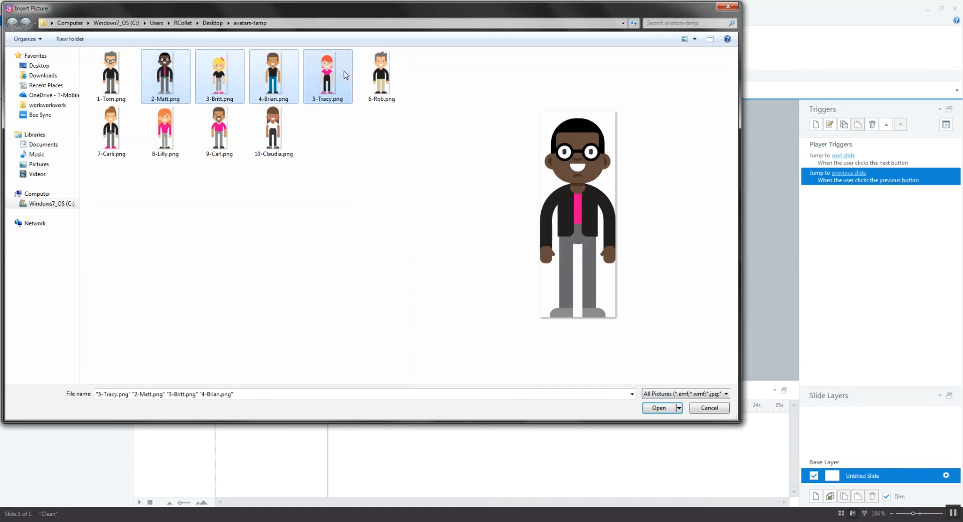
click(672, 408)
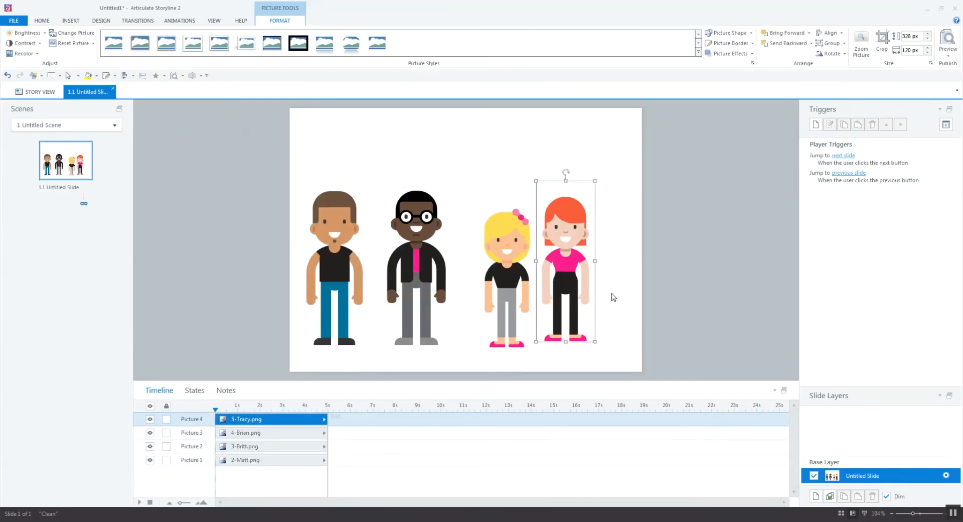
Align all four avatar pictures in one evenly spaced row across the slide
key(ctrl+a)
click(828, 33)
click(843, 89)
click(945, 156)
Create a number variable named avatar with the default value 0
click(946, 124)
click(334, 333)
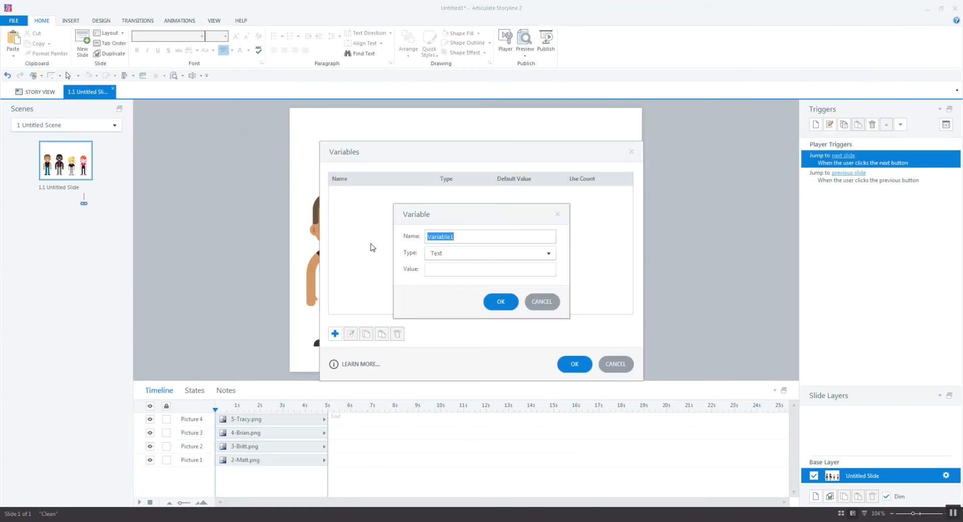
text(avatar)
click(462, 254)
click(442, 286)
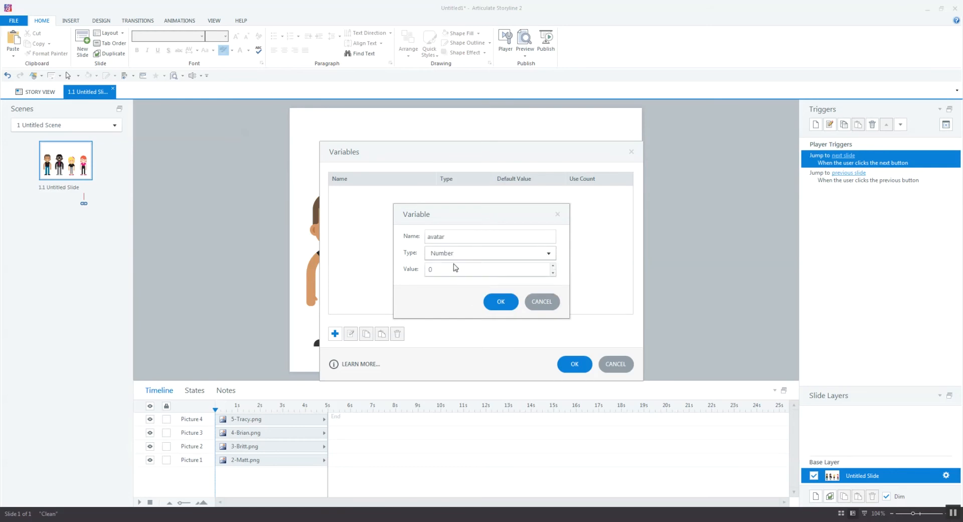
click(503, 303)
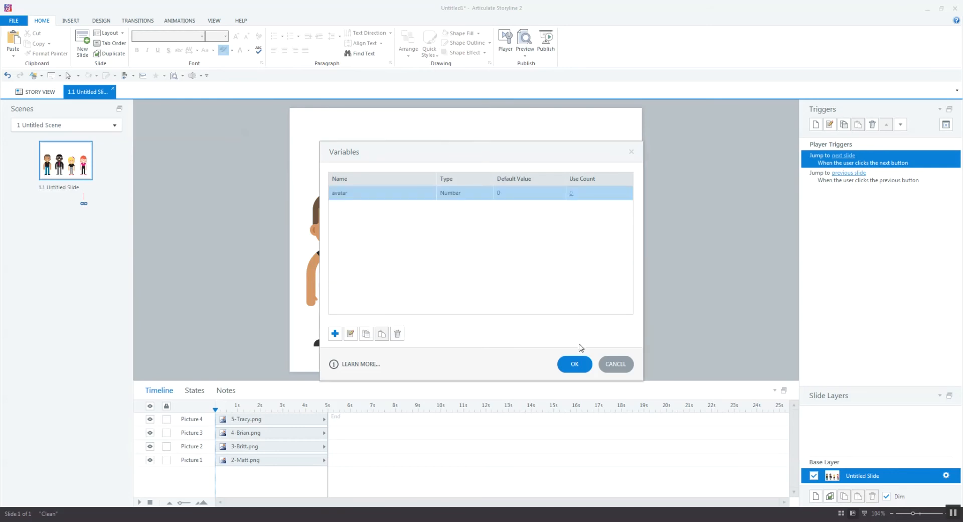
click(582, 362)
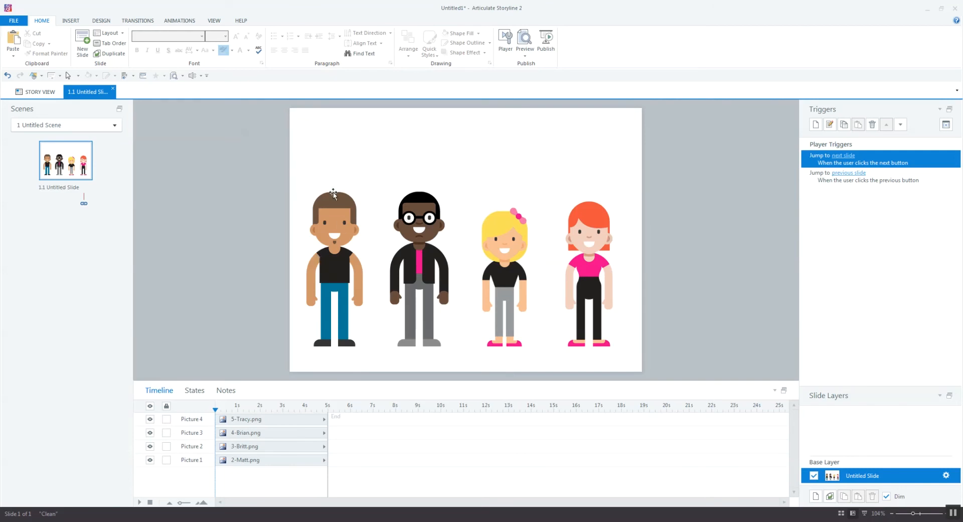
Add a trigger to Picture 3 (4-Brian.png) that sets the avatar variable equal to 1 when the user clicks it
click(336, 237)
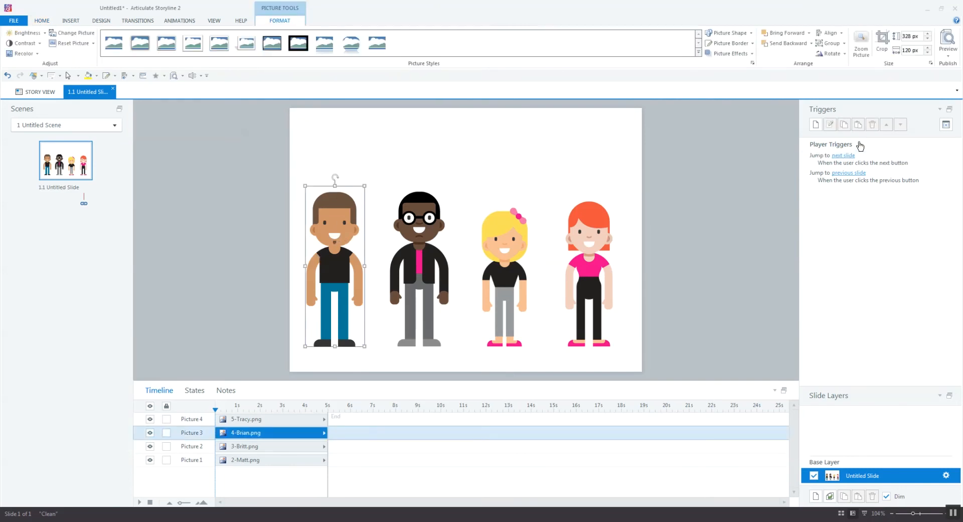
click(816, 125)
click(476, 219)
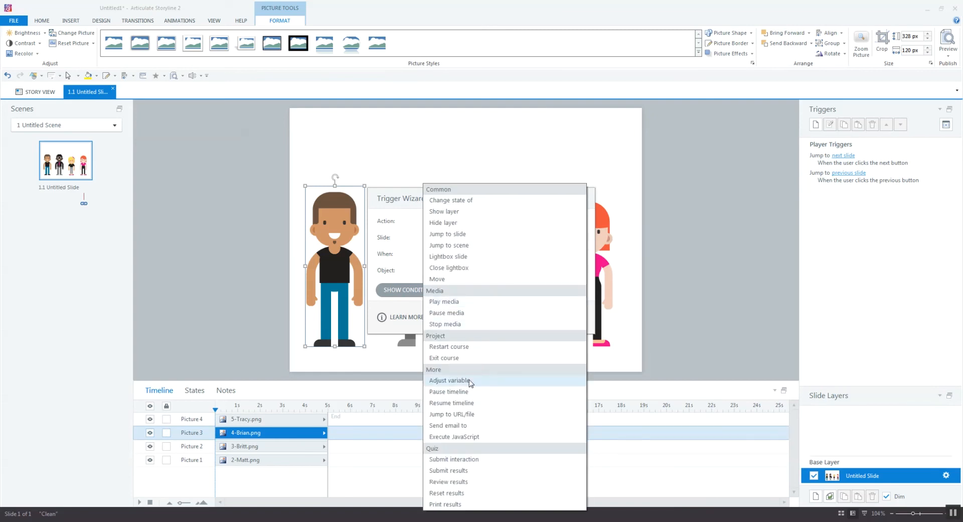
click(471, 381)
click(443, 238)
click(450, 261)
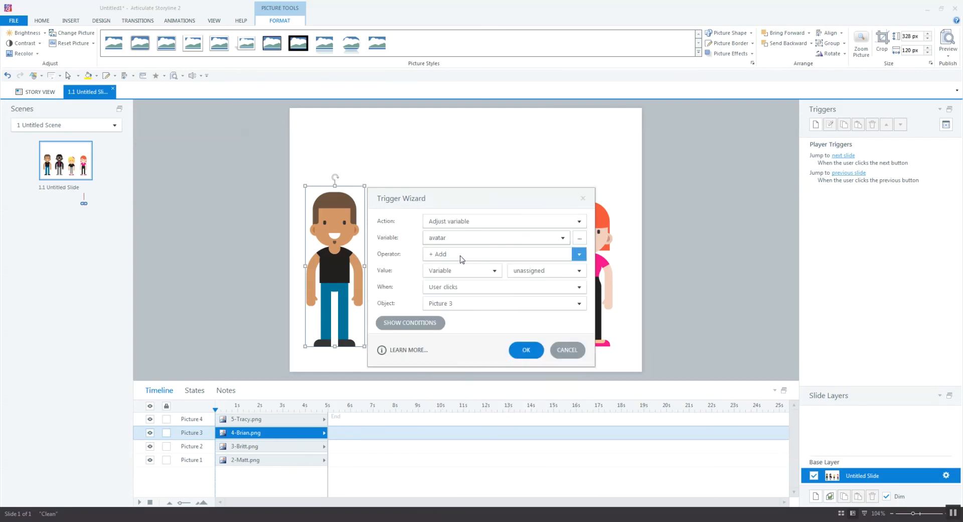
click(462, 255)
click(456, 278)
click(453, 272)
click(446, 282)
text(1)
click(527, 350)
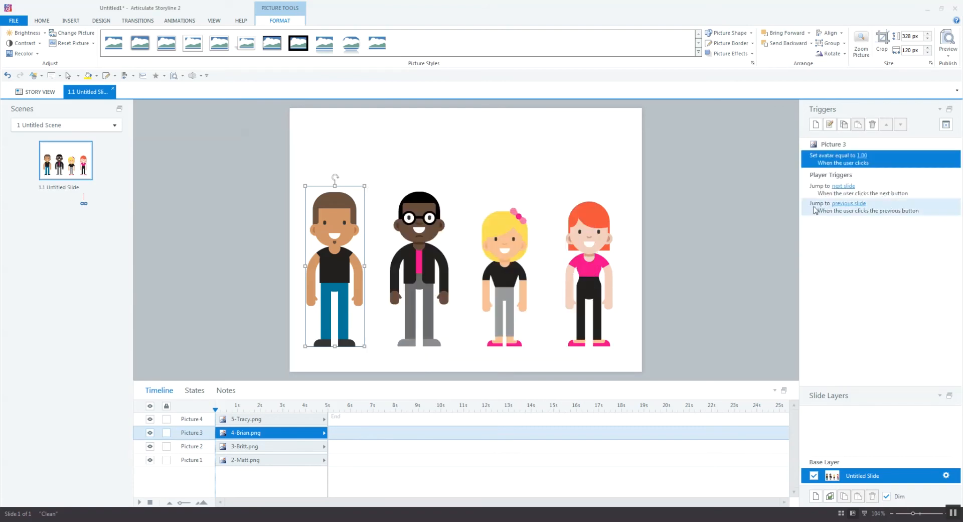
Copy Picture 3's avatar variable trigger to Picture 1, Picture 2 and Picture 4
click(427, 253)
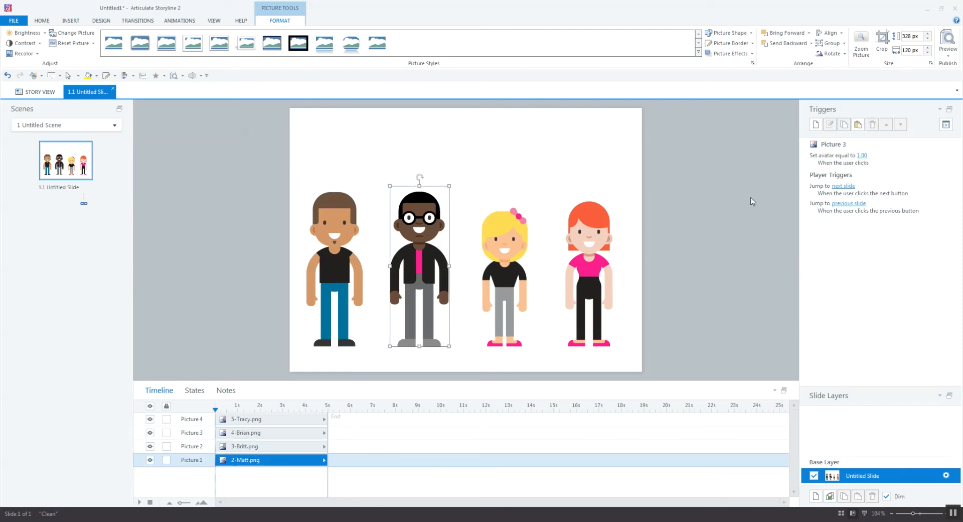
click(858, 125)
key(Tab)
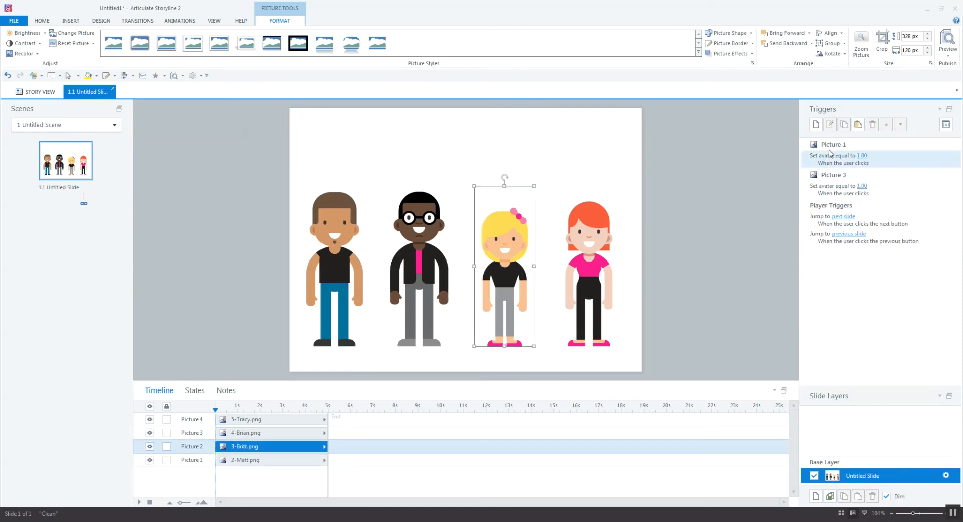
click(859, 127)
click(610, 239)
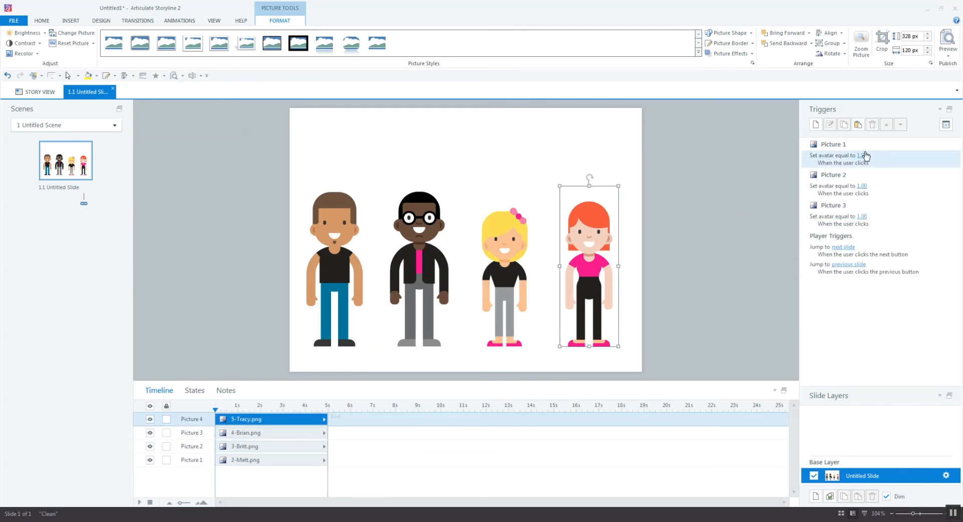
click(859, 126)
Set the avatar value in Picture 4's trigger to 4
click(862, 248)
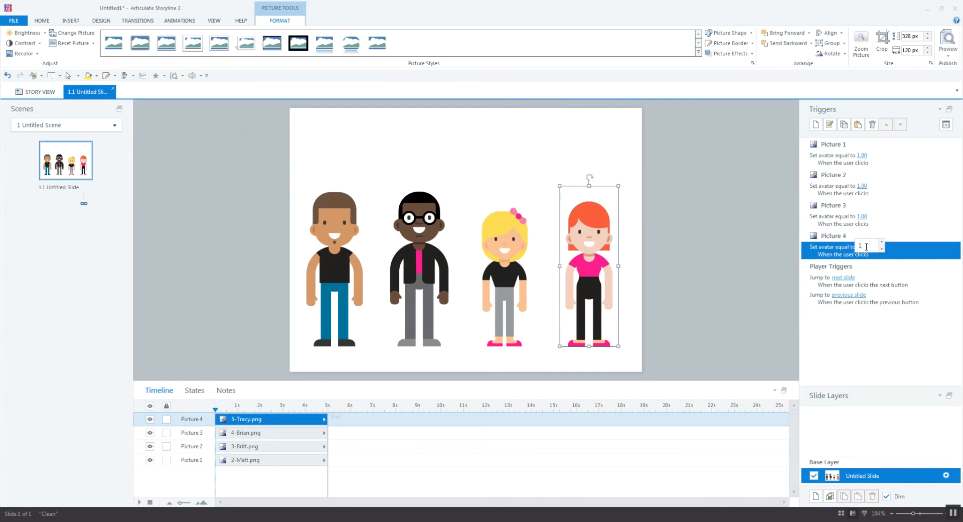
text(4)
key(Return)
Set the avatar value to 2 in Picture 2's trigger and to 3 in Picture 3's trigger
click(862, 216)
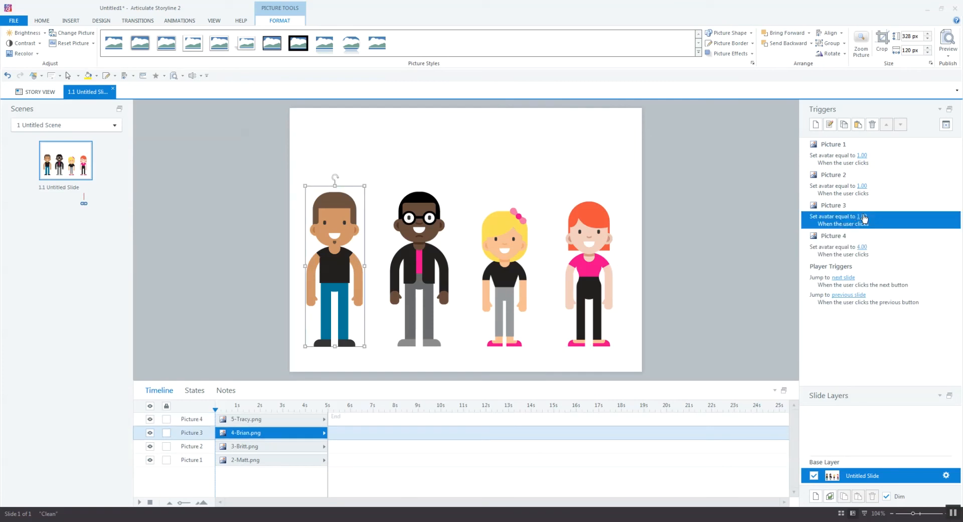
click(862, 186)
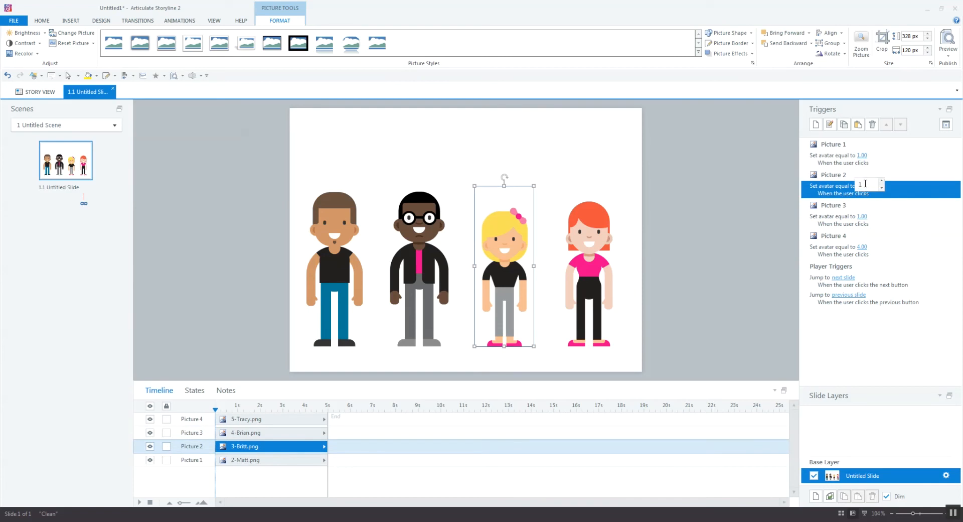
click(852, 155)
click(847, 188)
click(860, 187)
text(2)
click(857, 216)
click(860, 216)
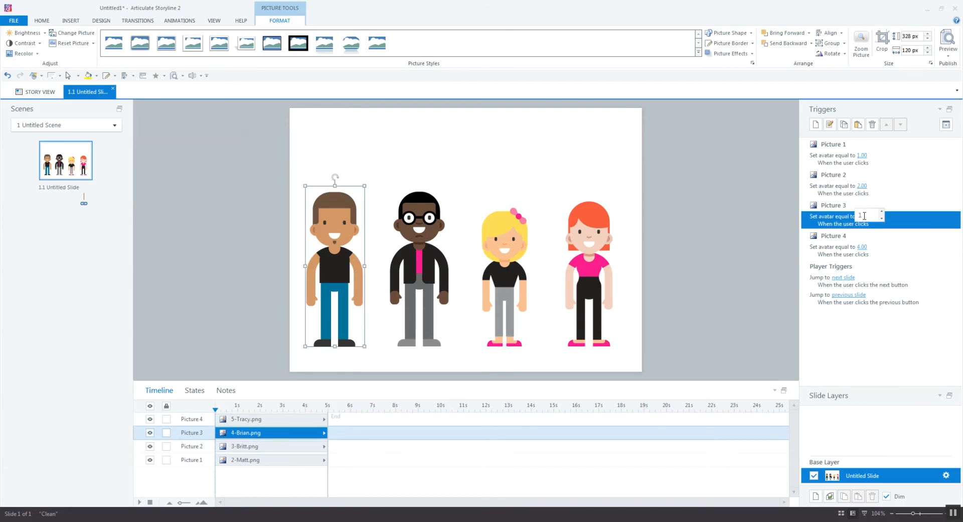
text(3)
key(Return)
click(852, 248)
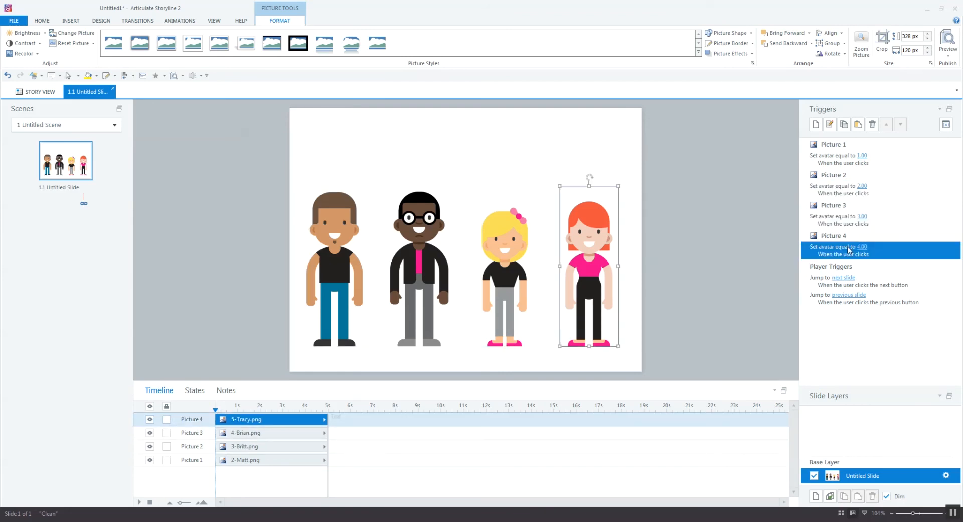
Rearrange the avatars on the slide so Pictures 1, 2, 3 and 4 stand in numerical order from left to right
drag(337, 248, 561, 251)
click(425, 245)
drag(425, 245, 349, 247)
drag(505, 276, 421, 278)
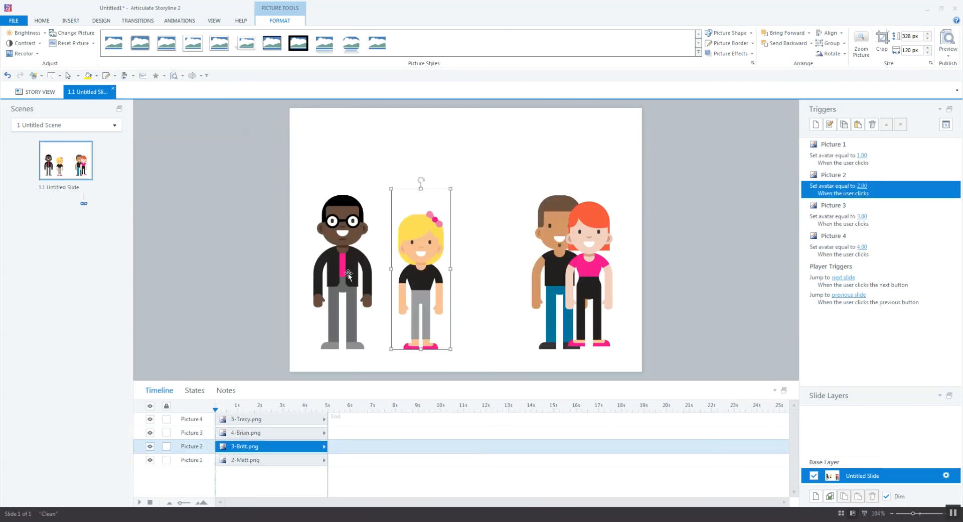
drag(559, 274, 514, 273)
click(640, 365)
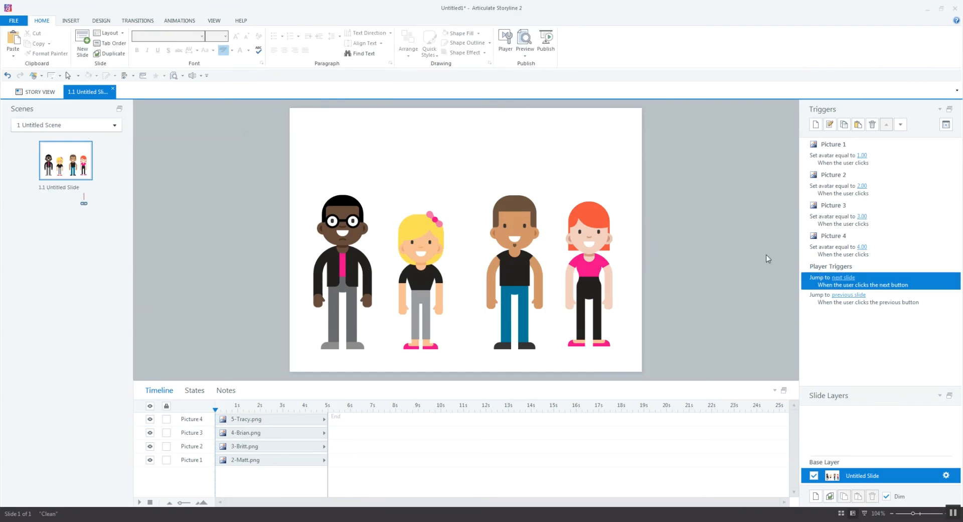
Turn off the Prev and Next navigation controls in the slide's properties
click(946, 475)
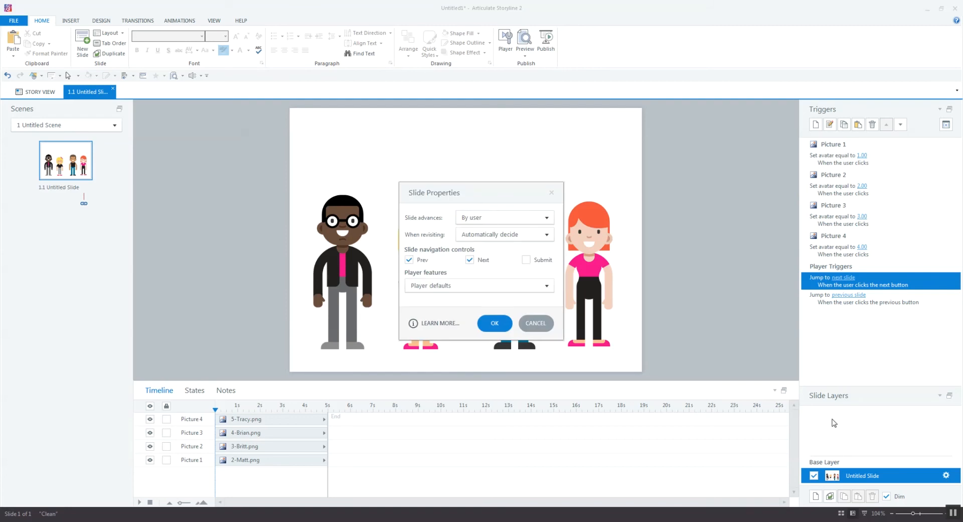
click(470, 260)
click(494, 323)
Add a trigger to Picture 1 that jumps to the next slide when the user clicks it
click(843, 159)
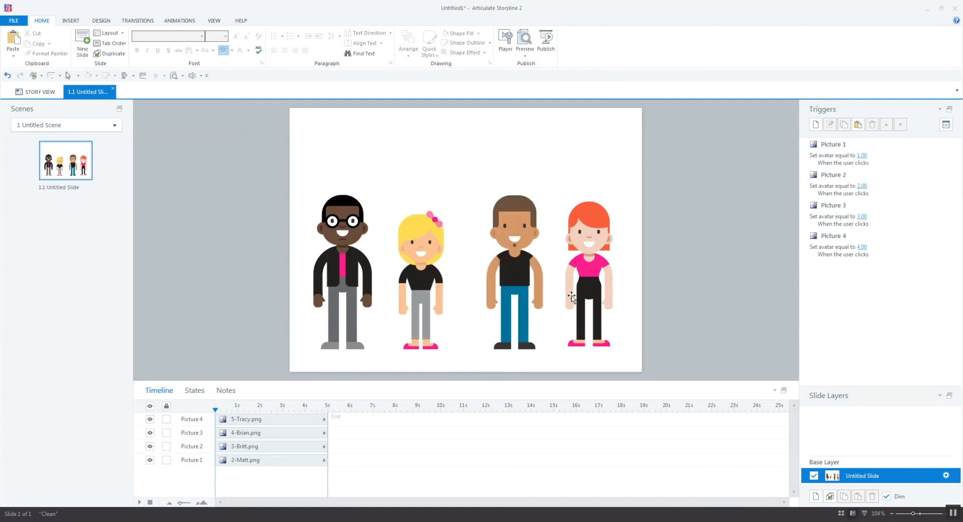
click(816, 125)
click(474, 222)
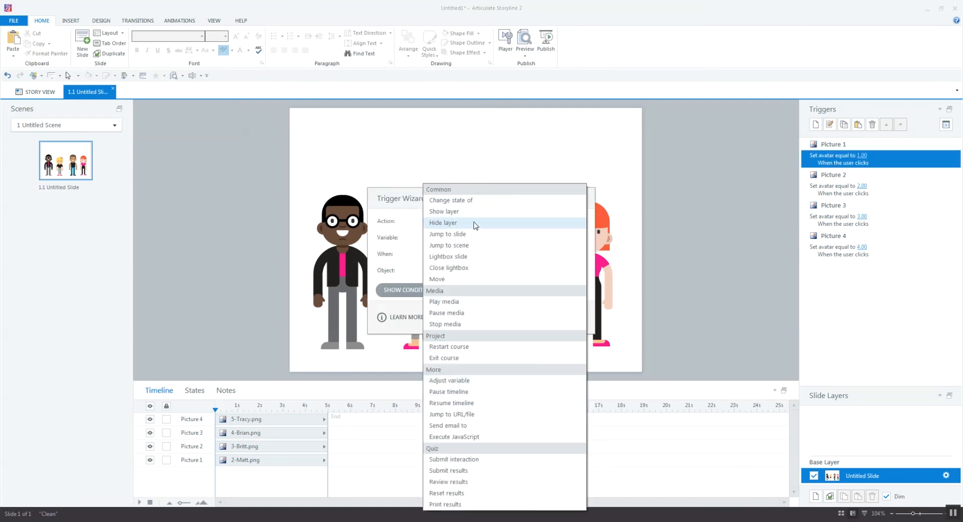
click(459, 237)
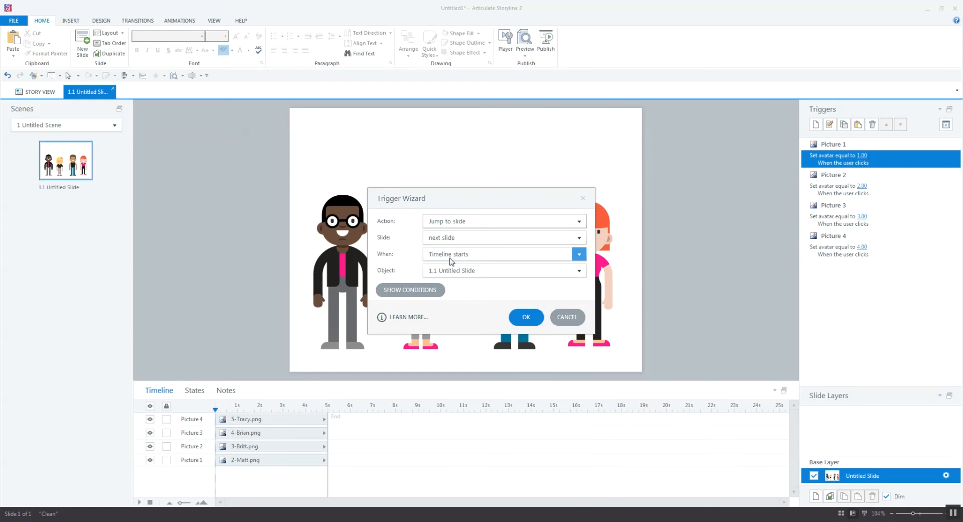
click(449, 254)
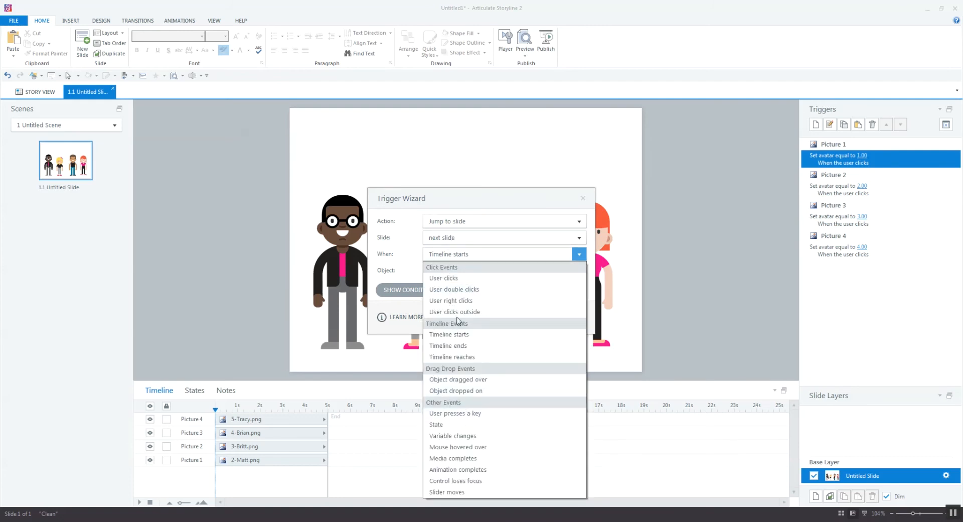
click(444, 278)
click(459, 273)
click(462, 306)
click(527, 317)
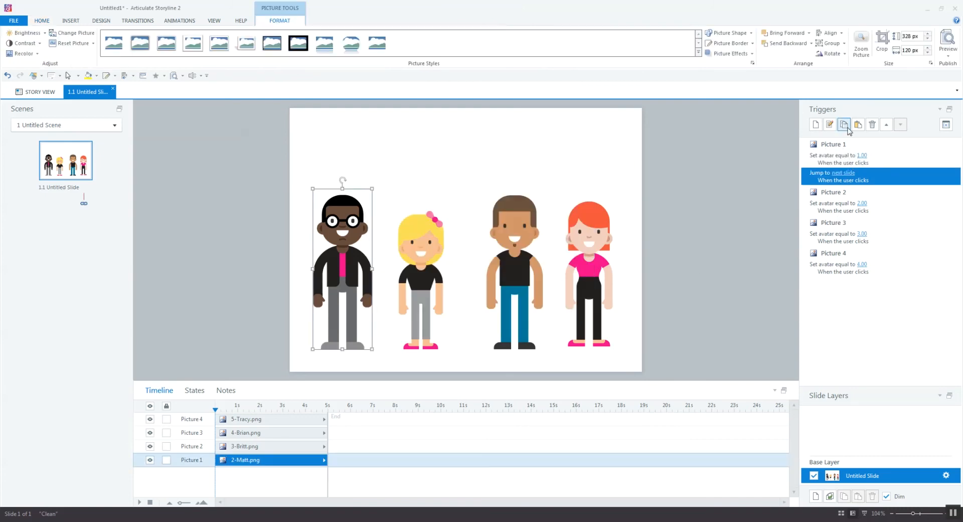
Copy Picture 1's jump to next slide trigger to Picture 2, Picture 3 and Picture 4
click(411, 244)
key(ctrl+v)
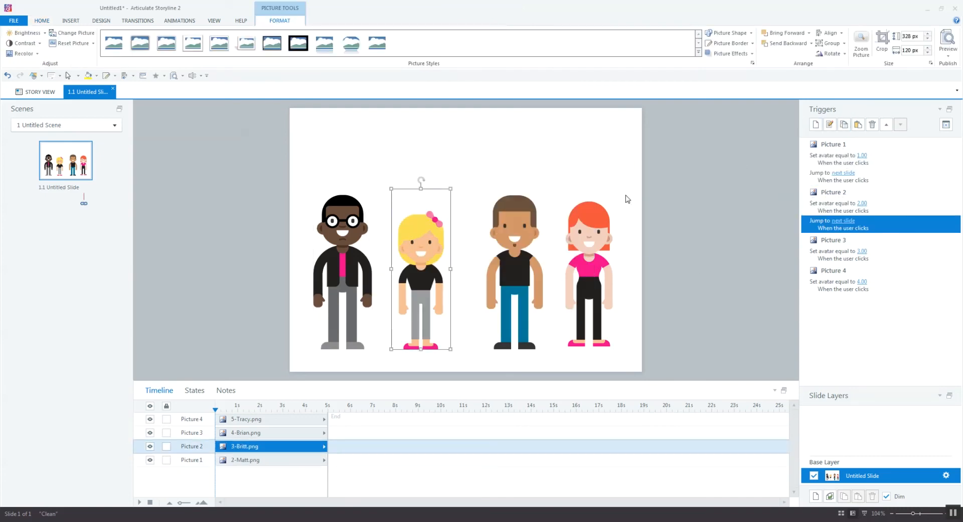
click(518, 227)
click(858, 125)
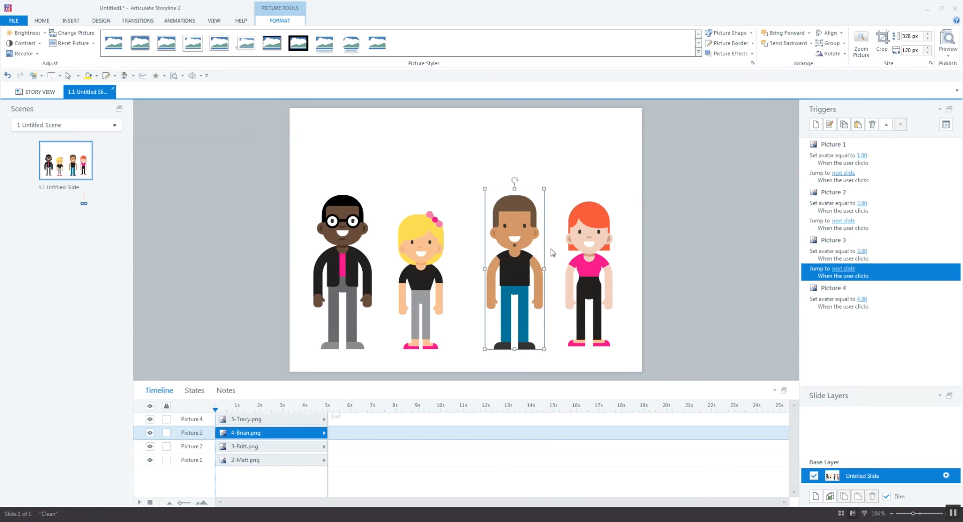
click(598, 237)
click(858, 124)
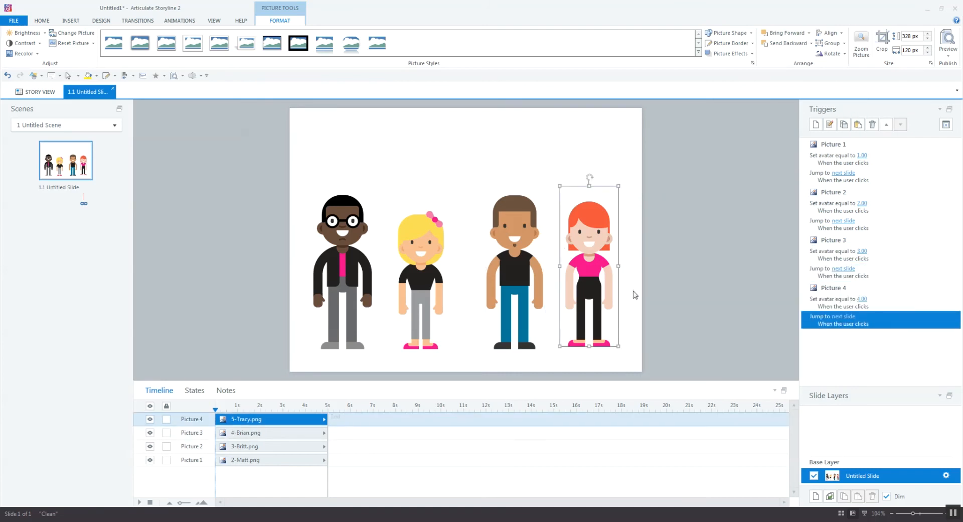
click(340, 239)
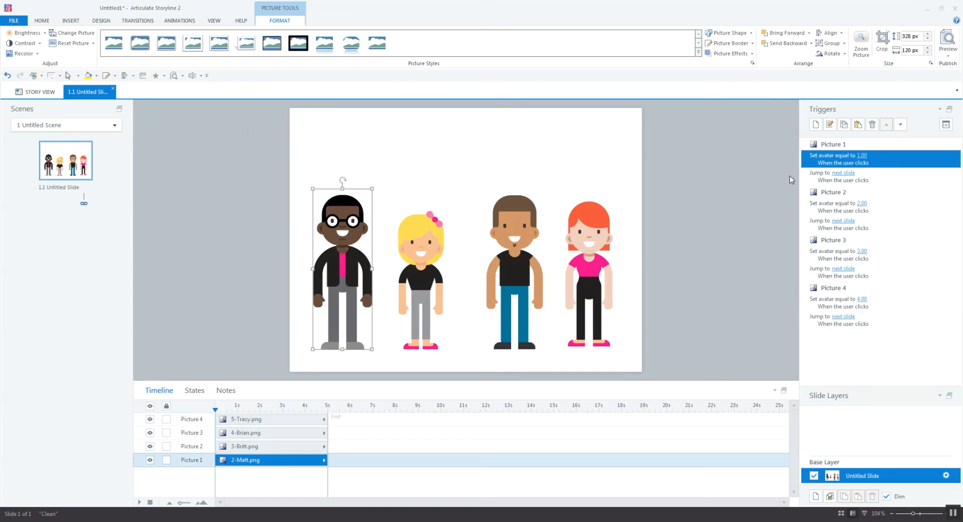
click(828, 174)
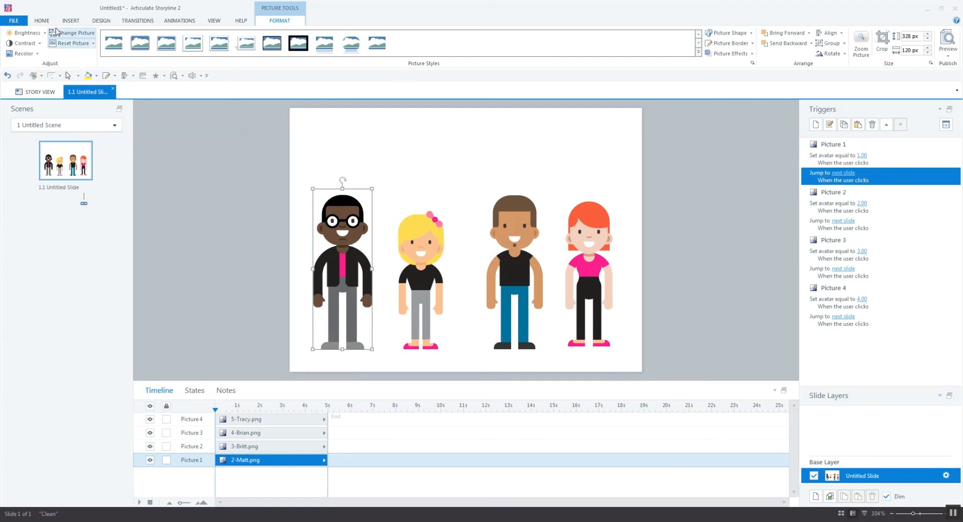
Insert a new slide with the Blank layout after the avatar selection slide
click(42, 20)
click(84, 44)
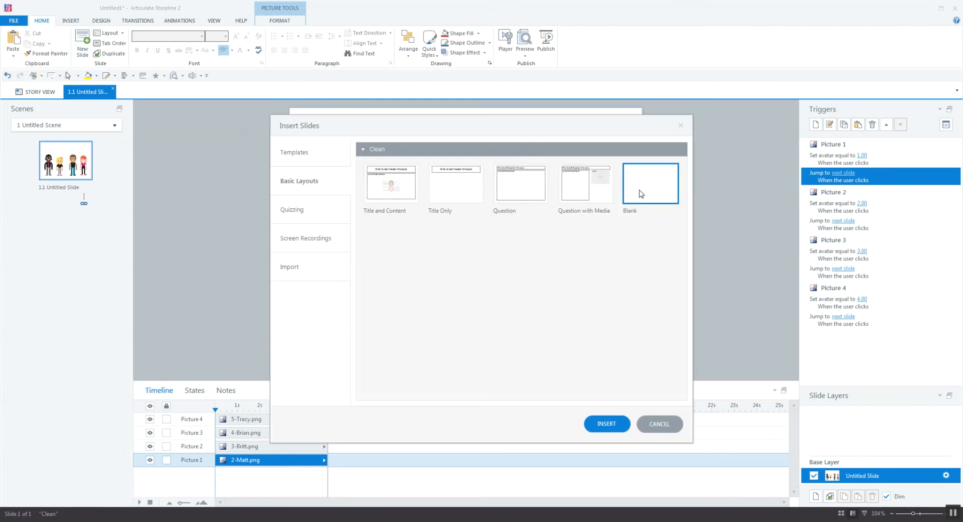
click(605, 424)
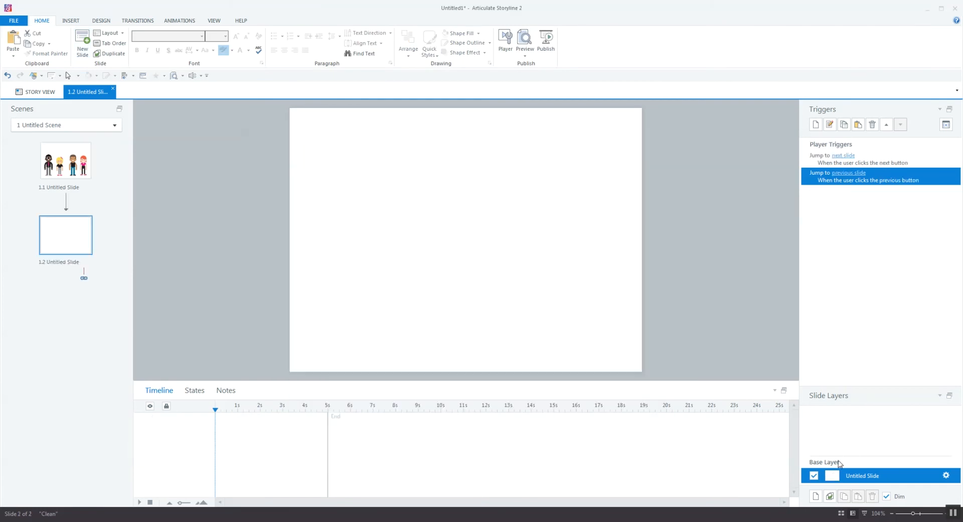
Add a new layer to the blank slide and name it Avatar
click(815, 495)
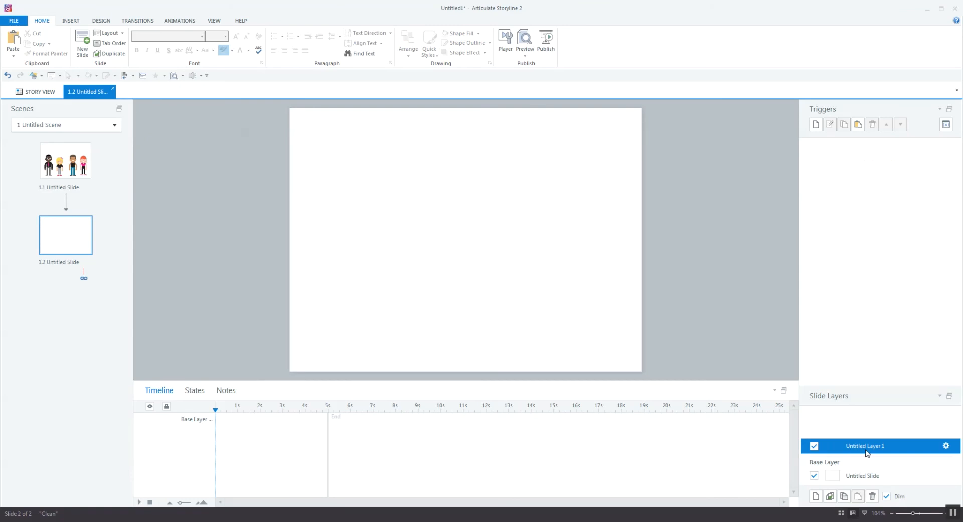
double_click(864, 447)
text(Avatar)
key(Return)
click(860, 475)
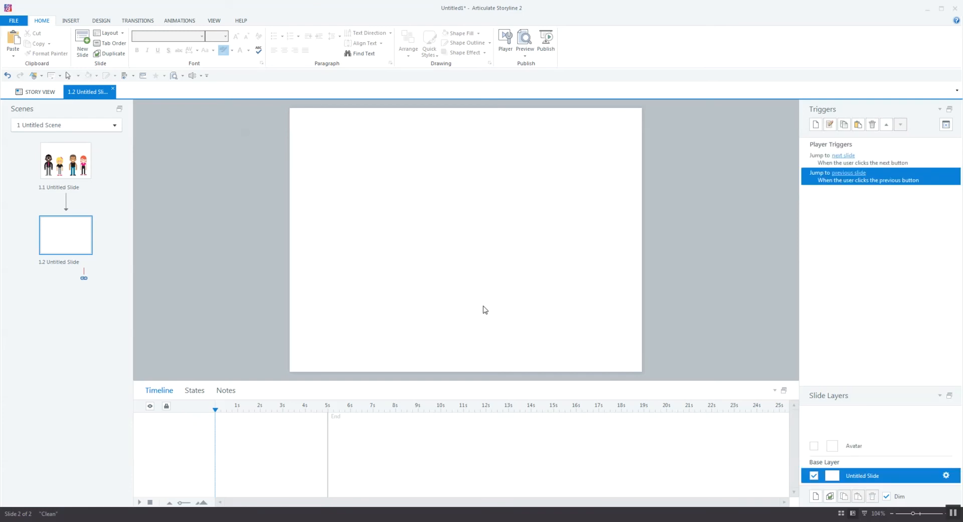
click(879, 448)
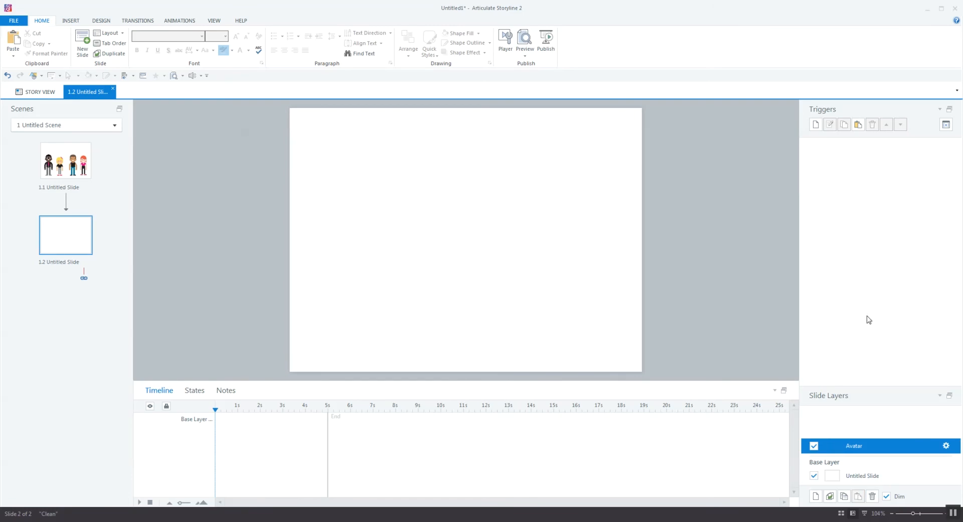
click(861, 479)
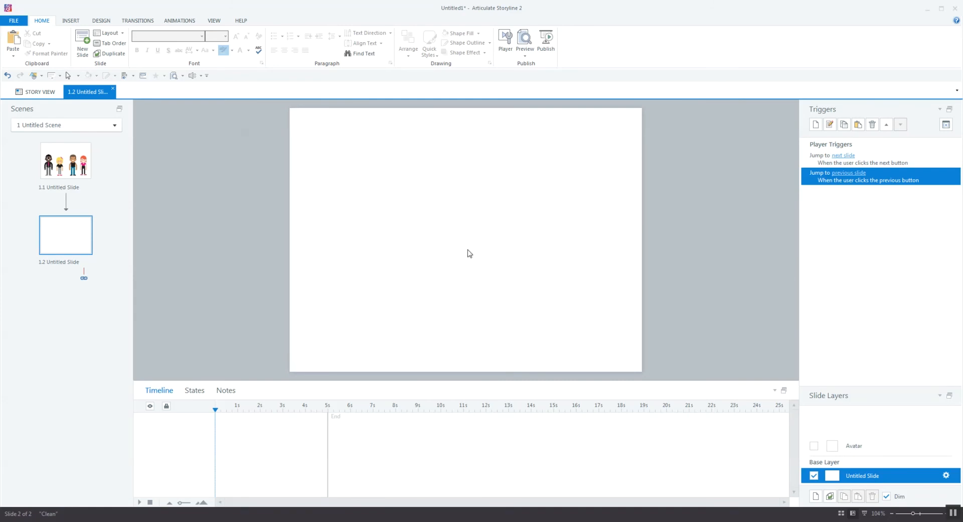
Insert the picture 2-Matt.png from the avatars-temp folder on the Avatar layer
click(882, 445)
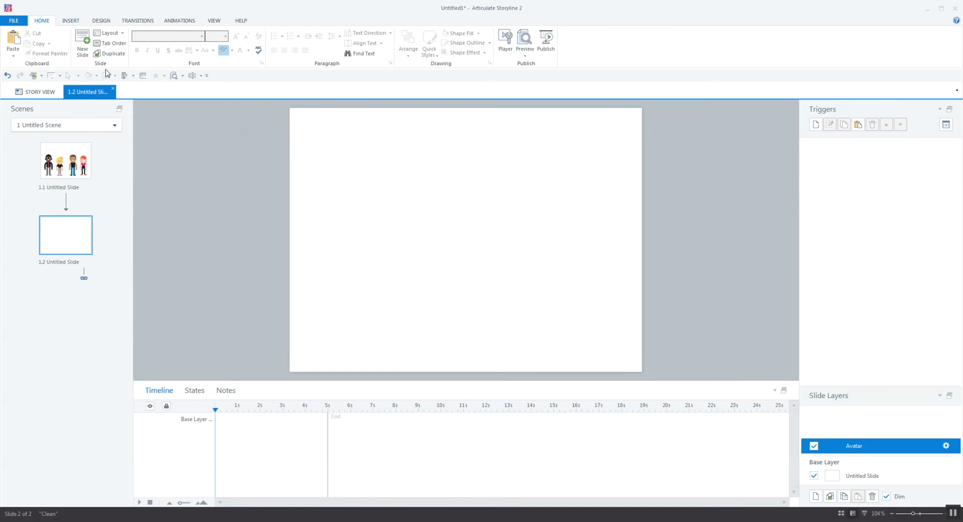
click(72, 20)
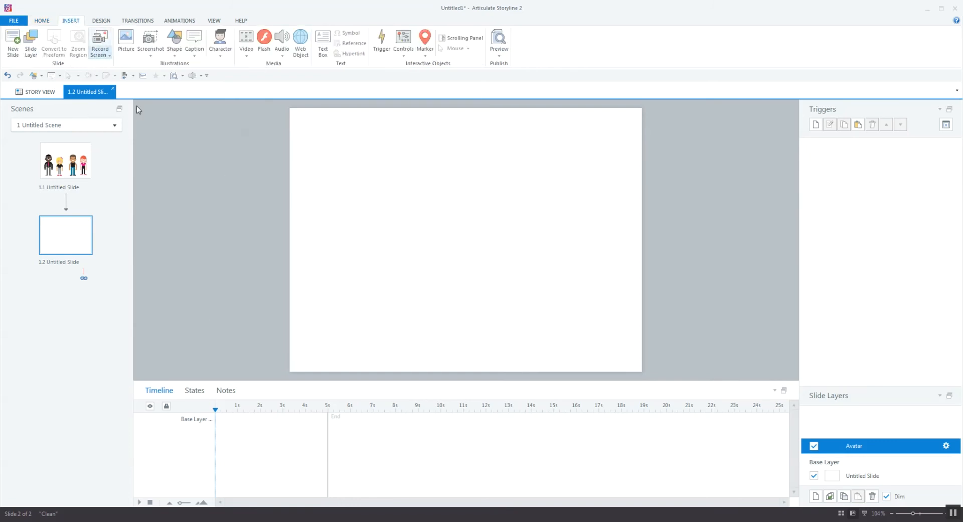
click(126, 41)
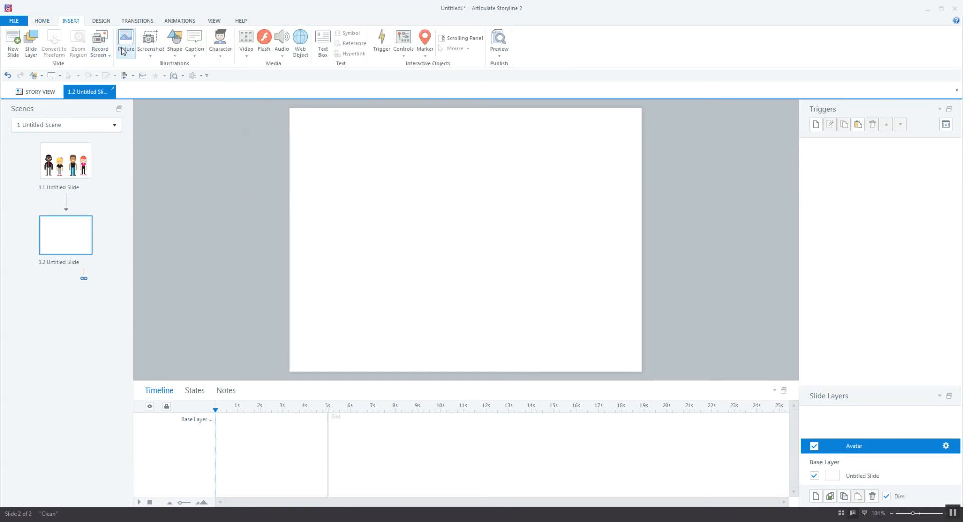
click(166, 75)
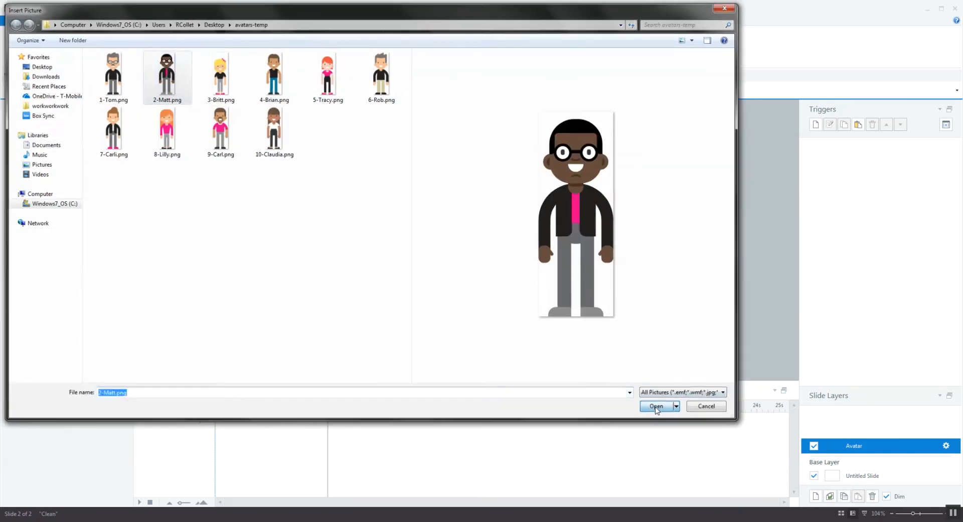
click(658, 408)
Scale the character picture to about 312 px high and 114 px wide and stand it in the slide's lower-left corner
drag(465, 228, 370, 246)
drag(410, 150, 388, 212)
drag(370, 290, 346, 298)
click(517, 269)
click(355, 286)
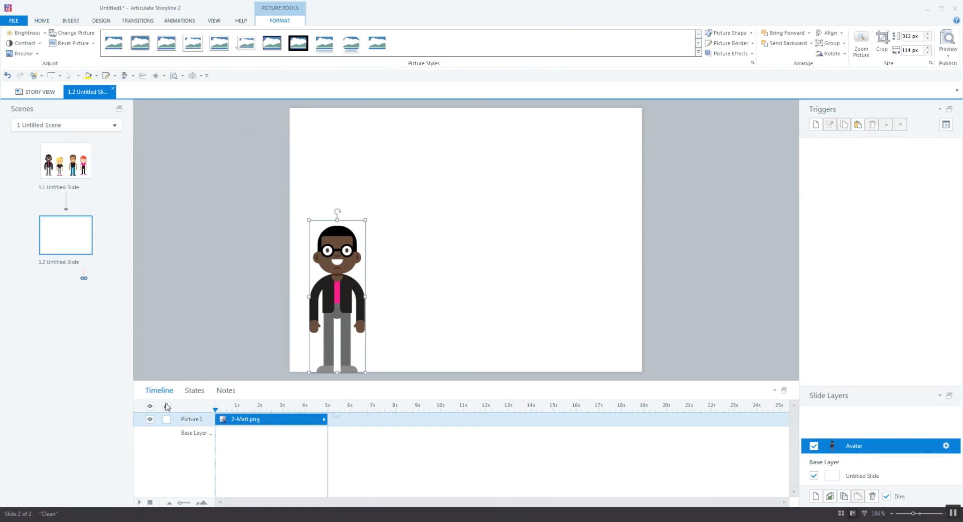
Add a state named 2 to the character picture and replace its image with 3-Britt.png
click(193, 390)
click(181, 409)
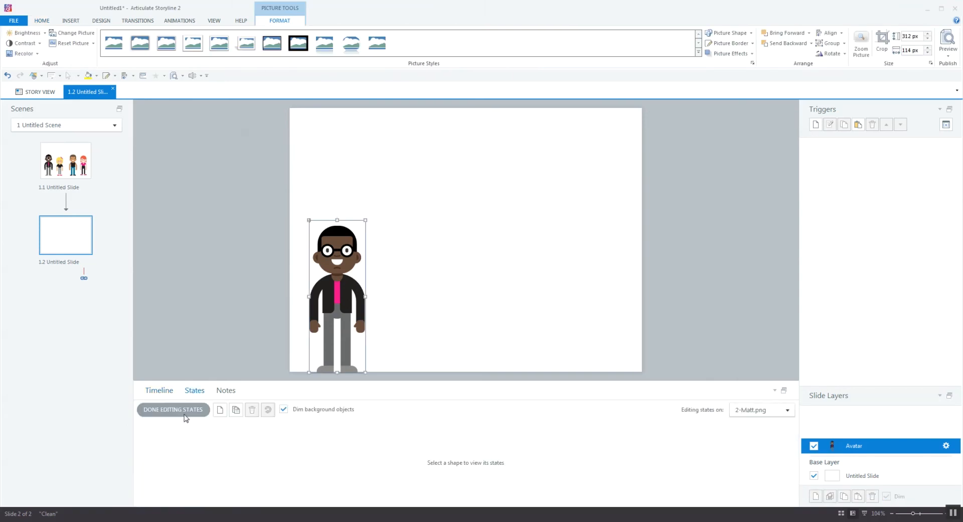
click(220, 410)
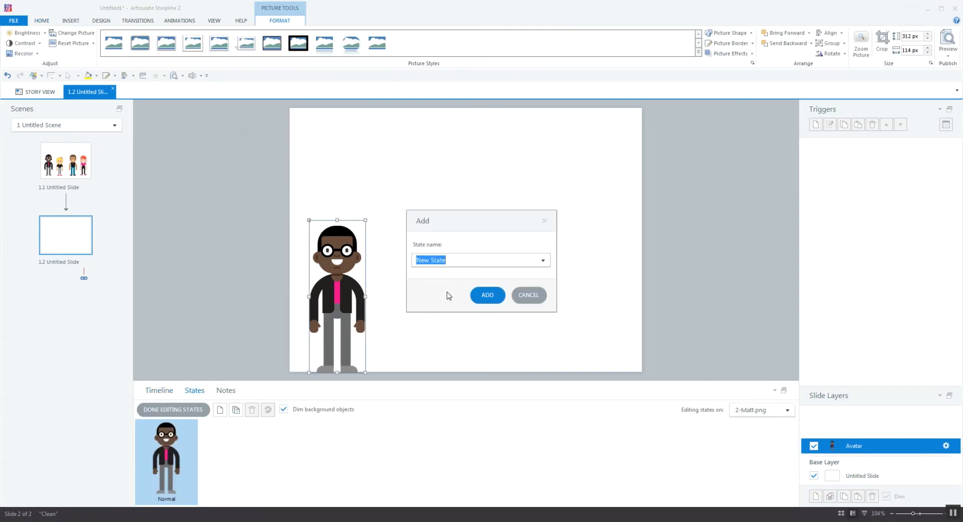
text(2)
key(Return)
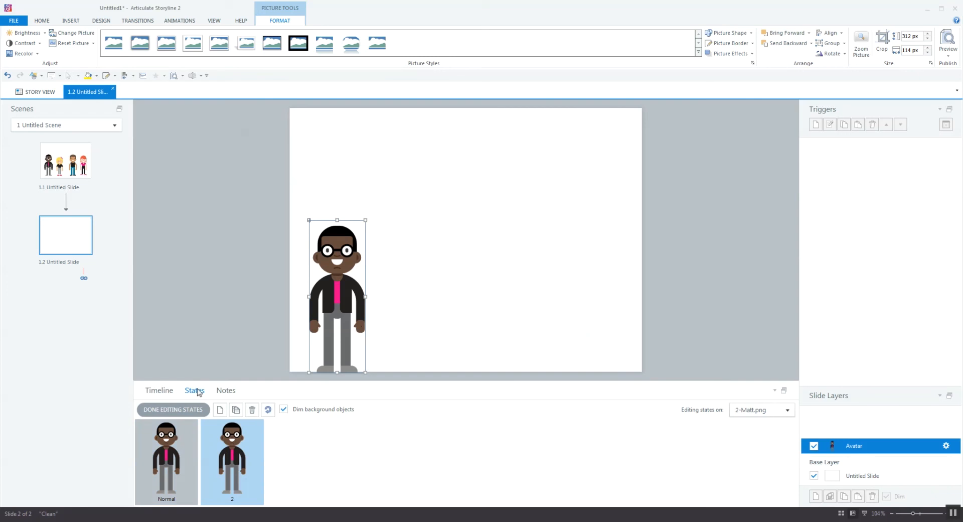
right_click(326, 290)
click(376, 375)
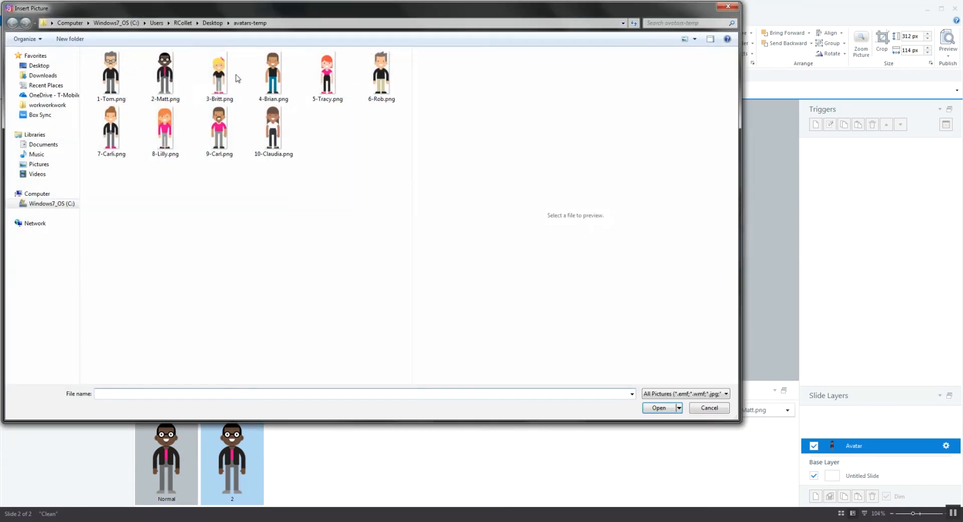
click(661, 413)
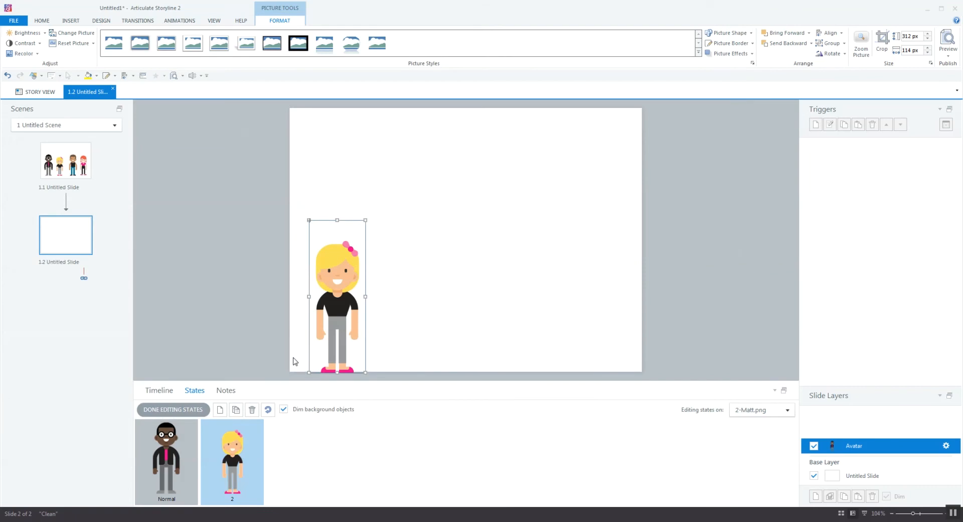
Add a state named 3 to the character picture and replace its image with 4-Brian.png
click(220, 410)
text(3)
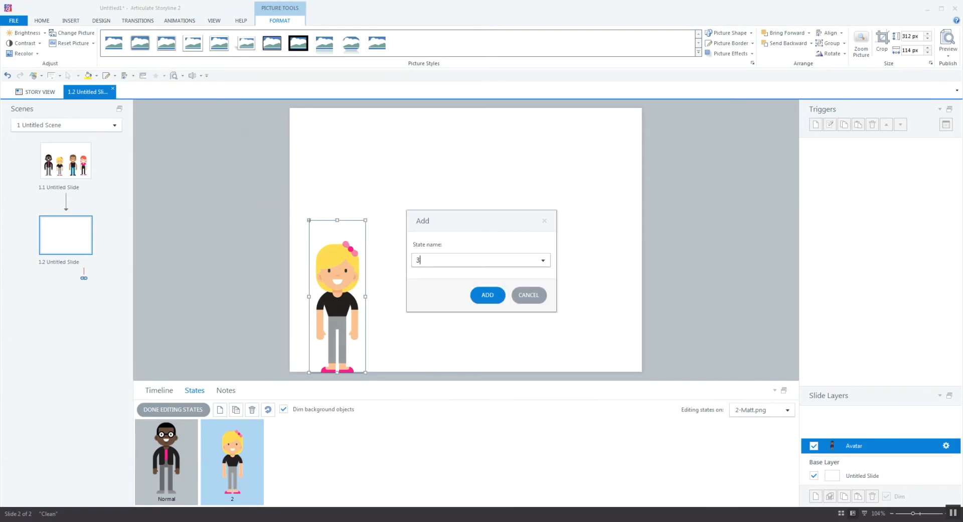
key(Return)
right_click(337, 276)
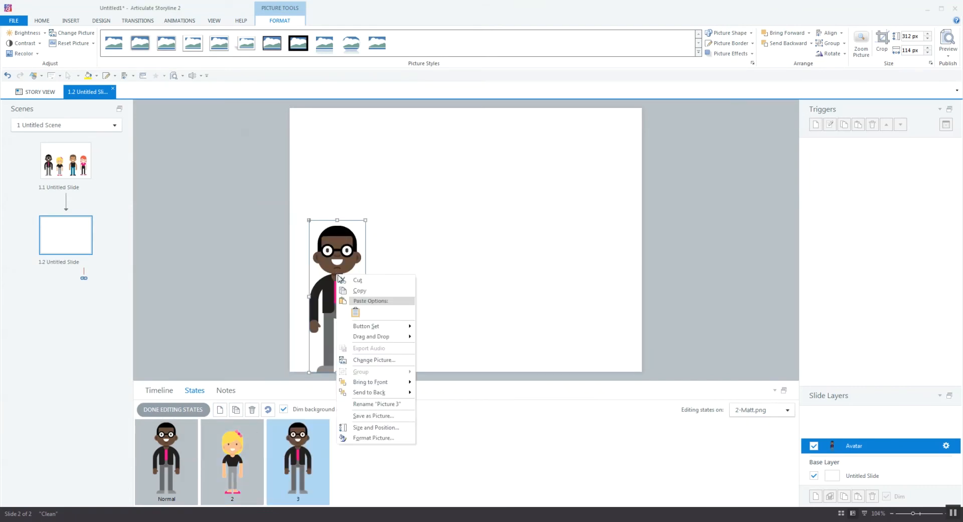
click(374, 360)
click(274, 75)
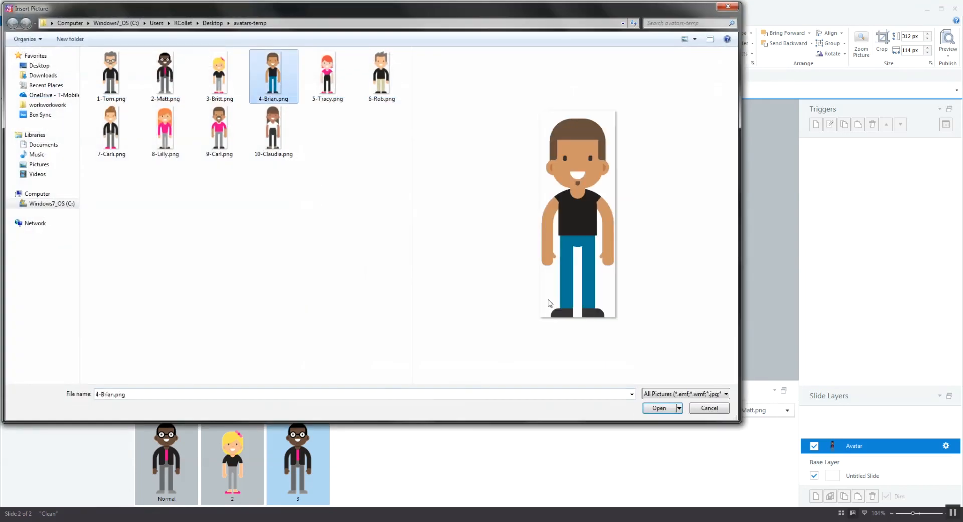
click(658, 408)
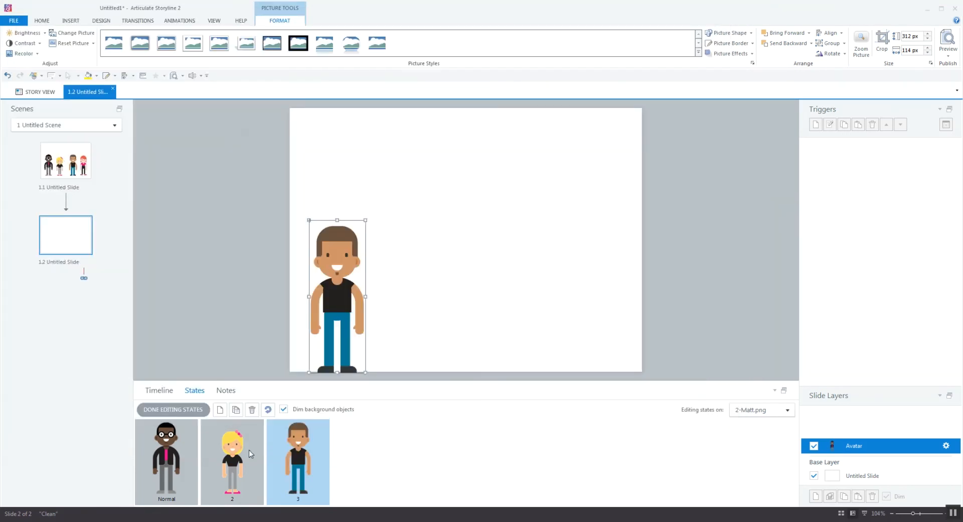
Add a state named 4 to the character picture, replace its image with 5-Tracy.png and finish editing states
click(220, 409)
text(4)
key(Return)
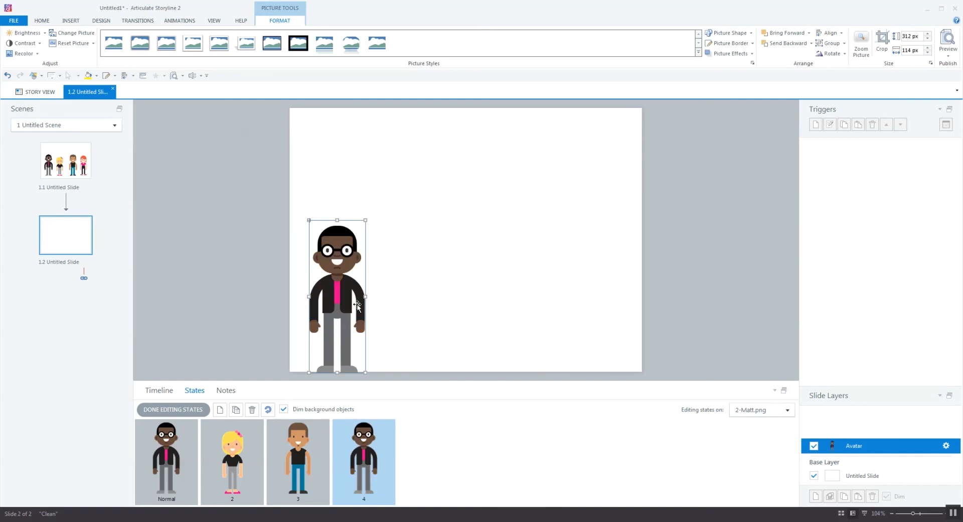
right_click(355, 300)
click(394, 381)
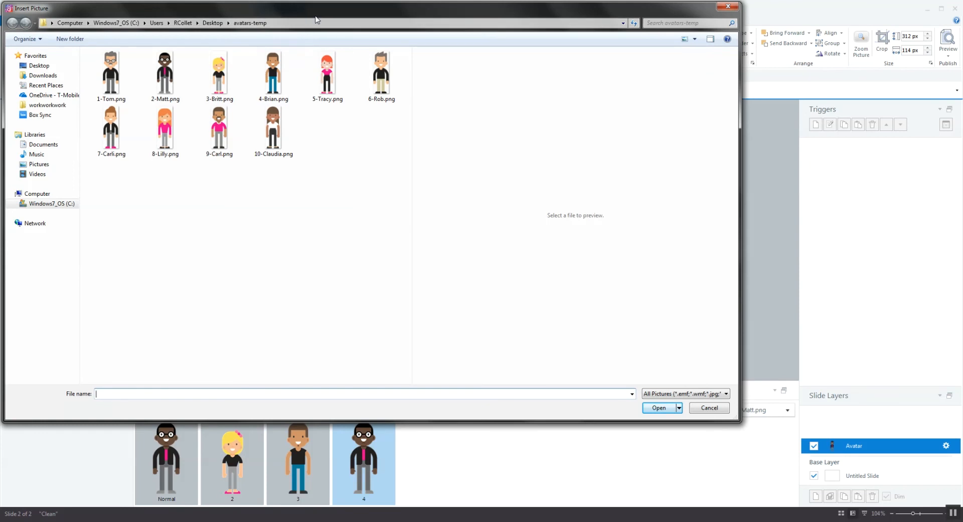
drag(308, 23, 476, 49)
click(495, 100)
click(827, 433)
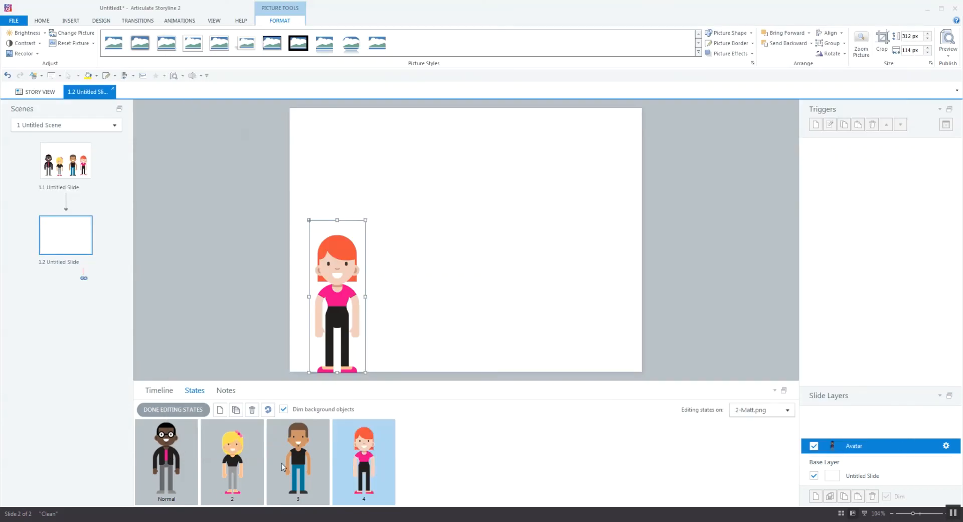
click(173, 409)
Set up a trigger that changes Picture 1's state to Normal when the Avatar layer's timeline starts
click(816, 124)
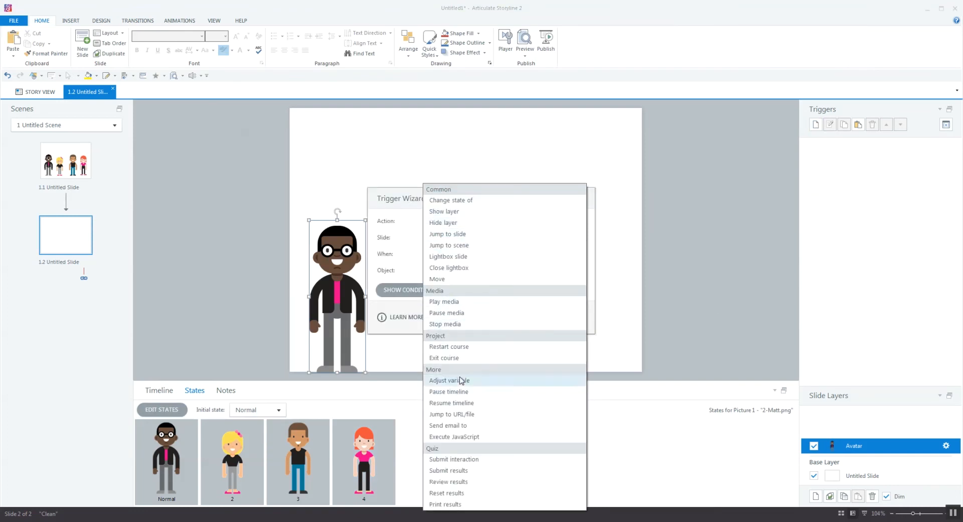
click(464, 200)
click(463, 237)
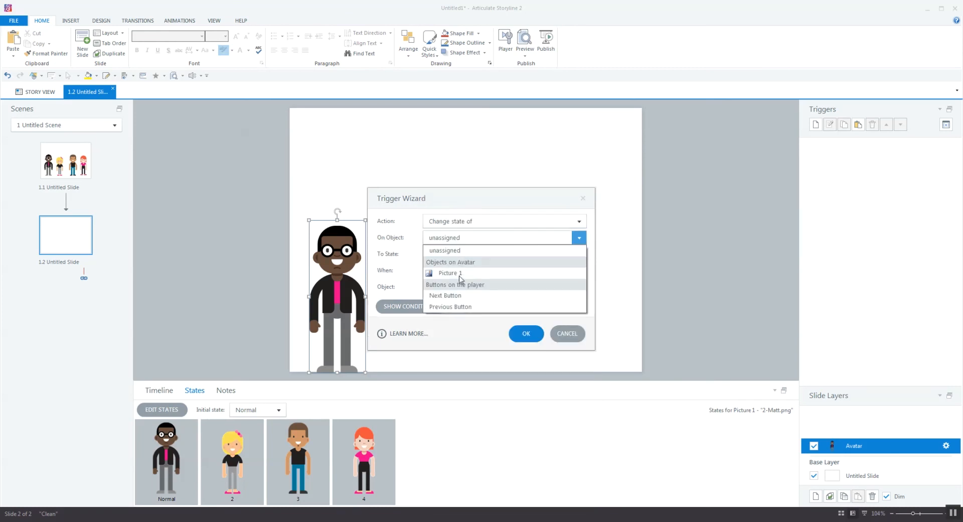
click(454, 273)
click(458, 254)
click(460, 325)
Add the condition that the avatar variable is equal to 1 to the state-change trigger and save it
click(432, 307)
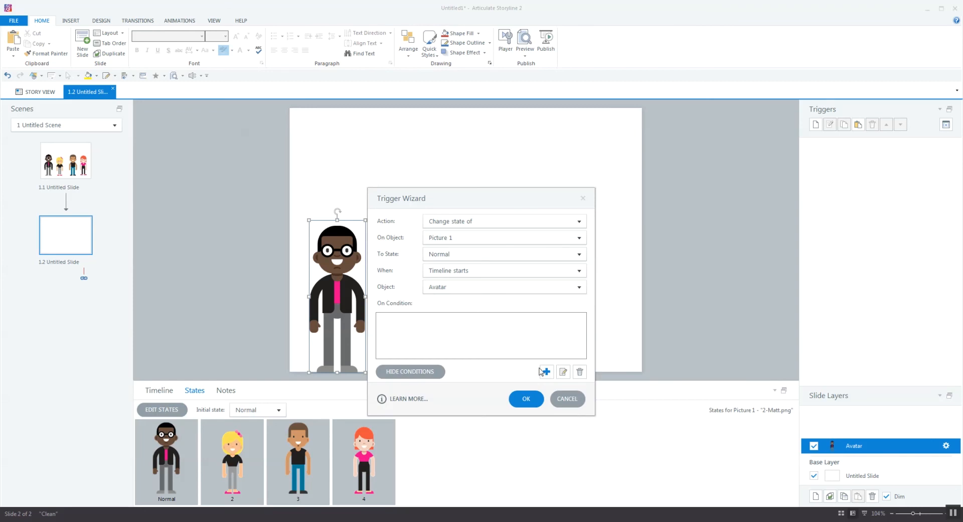
click(546, 371)
click(471, 310)
click(470, 326)
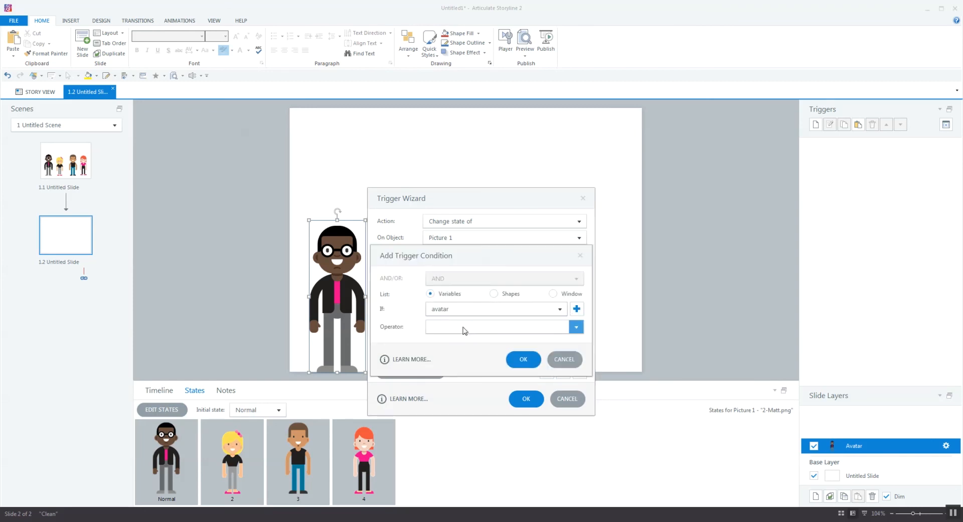
click(464, 327)
click(450, 384)
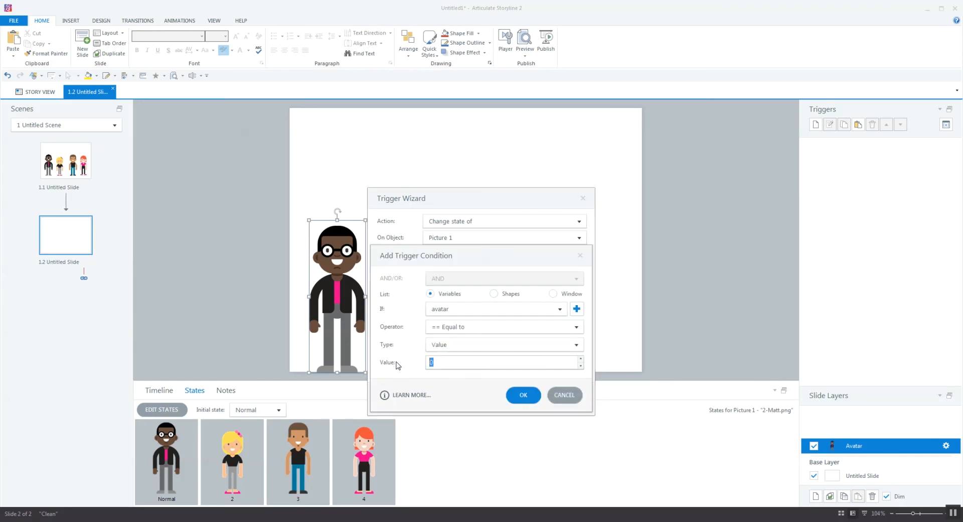
text(1)
key(Return)
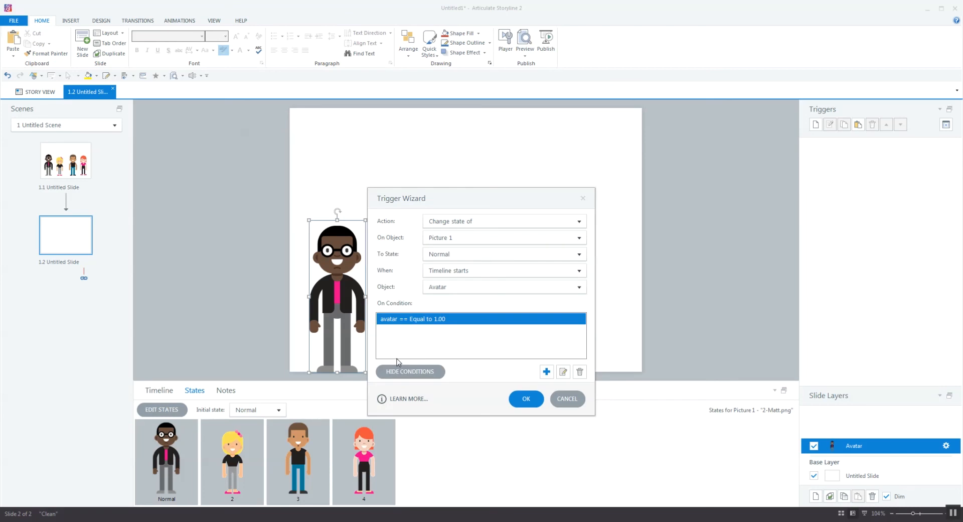
click(525, 399)
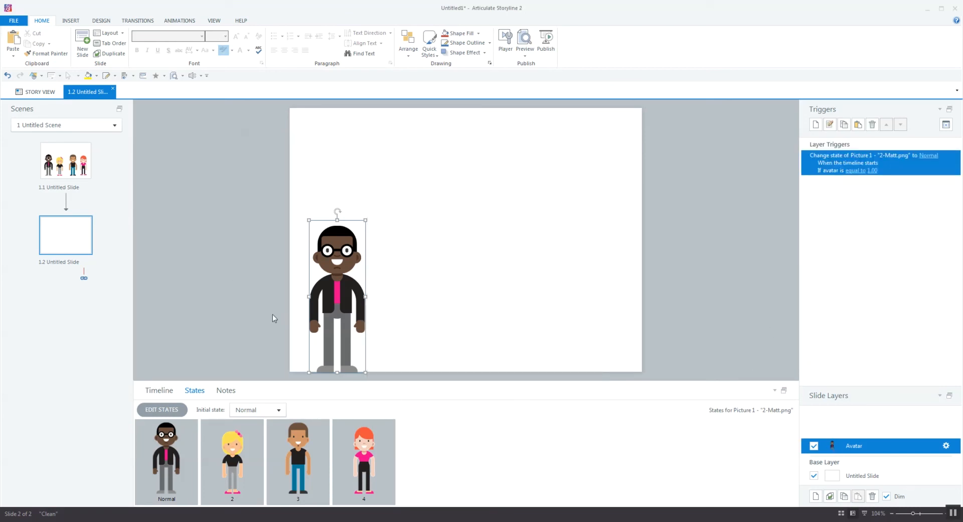
Set the initial state of the character picture on the Avatar layer to Hidden
click(277, 409)
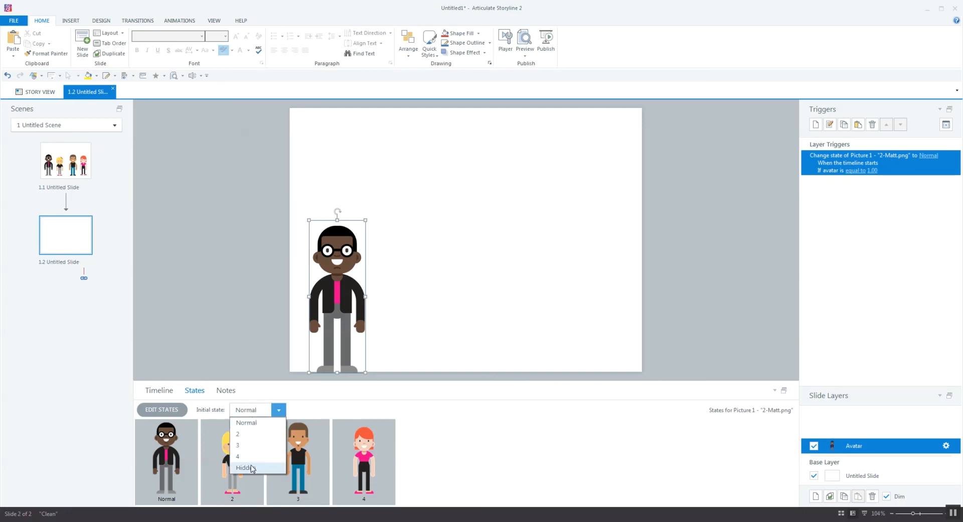
click(251, 460)
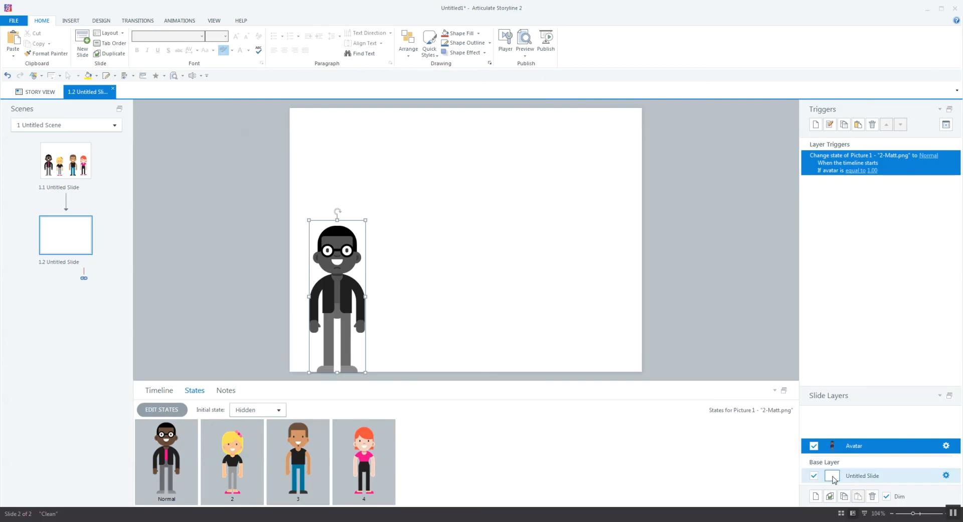
Add a trigger on the base layer that shows the Avatar layer when the slide's timeline starts
click(872, 475)
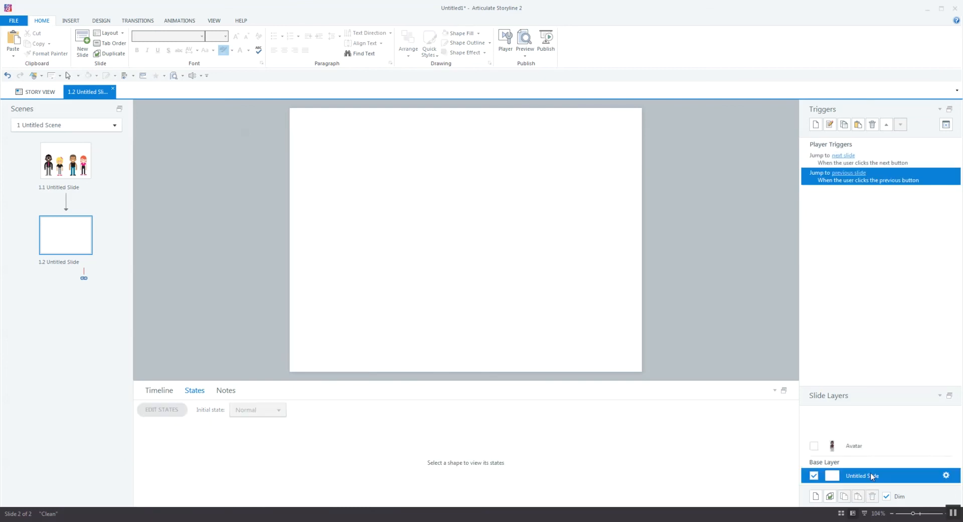
click(816, 124)
click(480, 213)
click(467, 211)
click(462, 230)
click(459, 253)
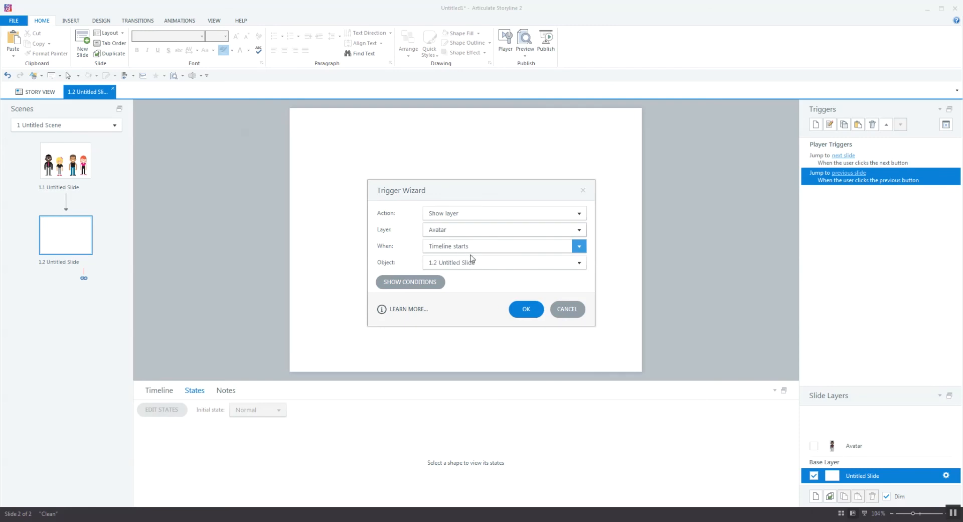
click(526, 308)
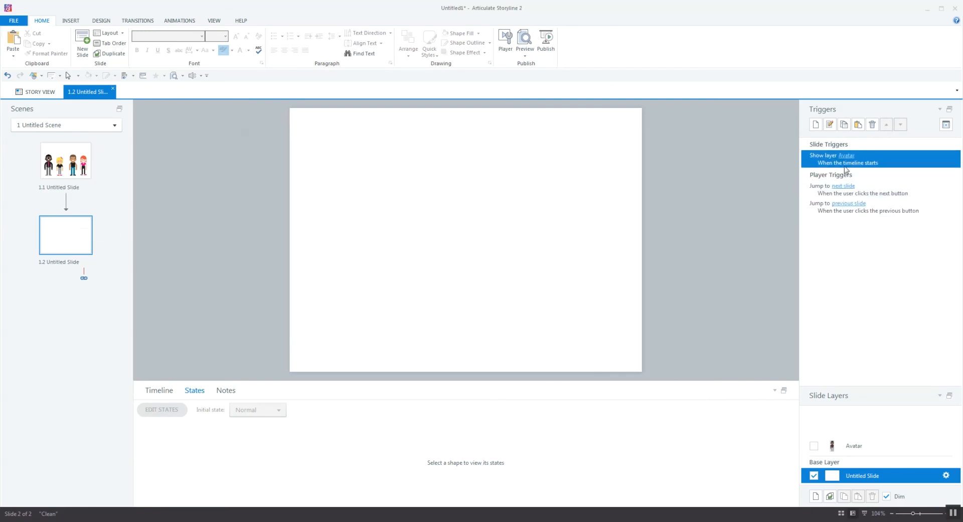
Duplicate the Avatar layer's state-change trigger and set the copy to state 2 when avatar is equal to 2
click(848, 445)
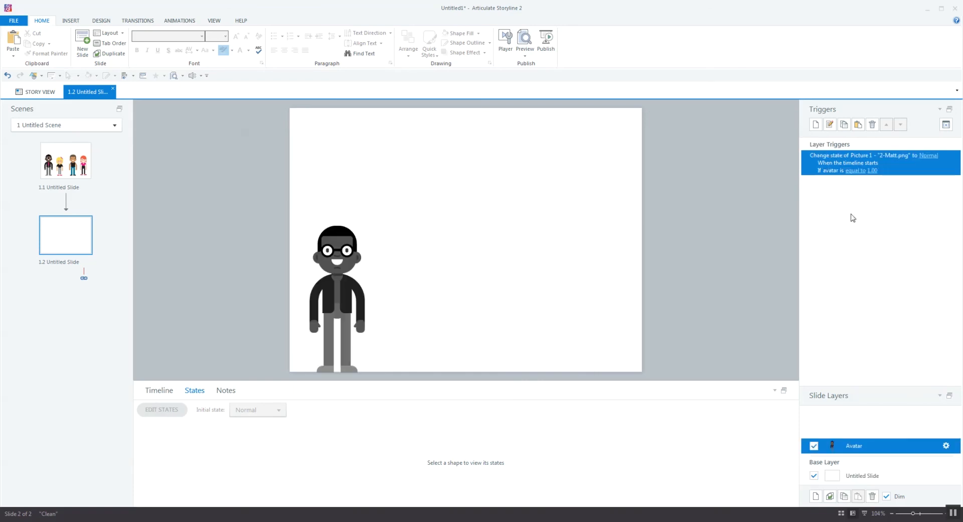
click(858, 126)
click(930, 180)
click(929, 202)
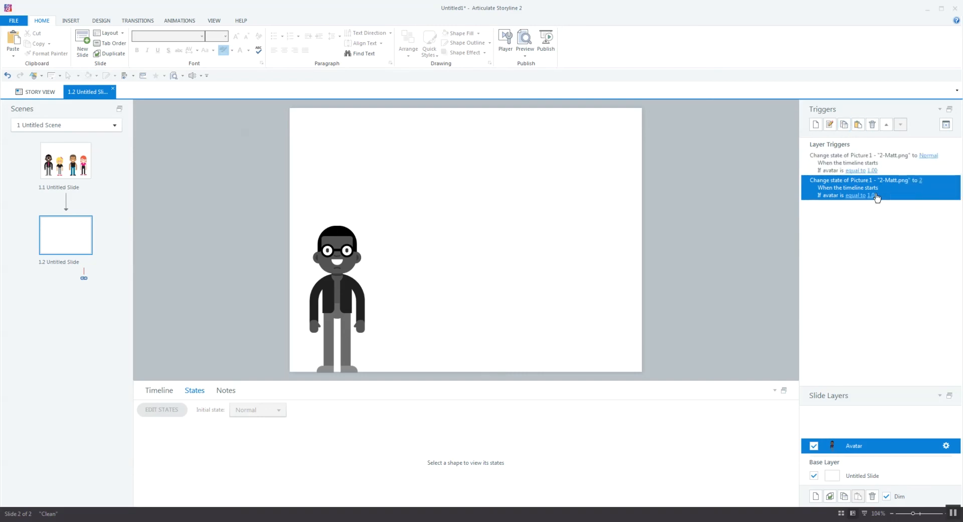
click(877, 196)
text(2)
key(Return)
Add another copy of the trigger that changes Picture 1 to state 3 when avatar is equal to 3
click(858, 125)
click(930, 204)
click(918, 233)
click(873, 221)
text(3)
key(Return)
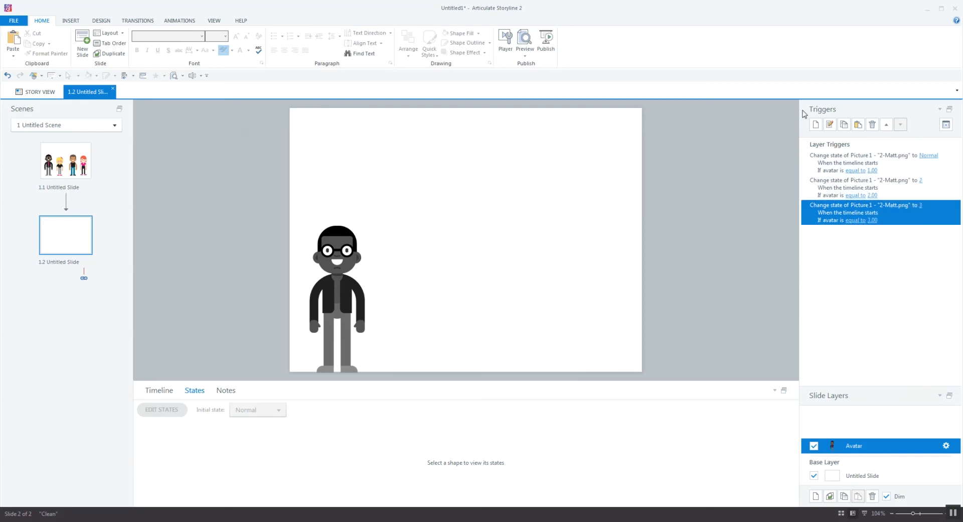
Add a further copy of the trigger that changes Picture 1 to state 4 when avatar is equal to 4
click(858, 124)
click(929, 230)
click(930, 275)
click(877, 246)
key(Return)
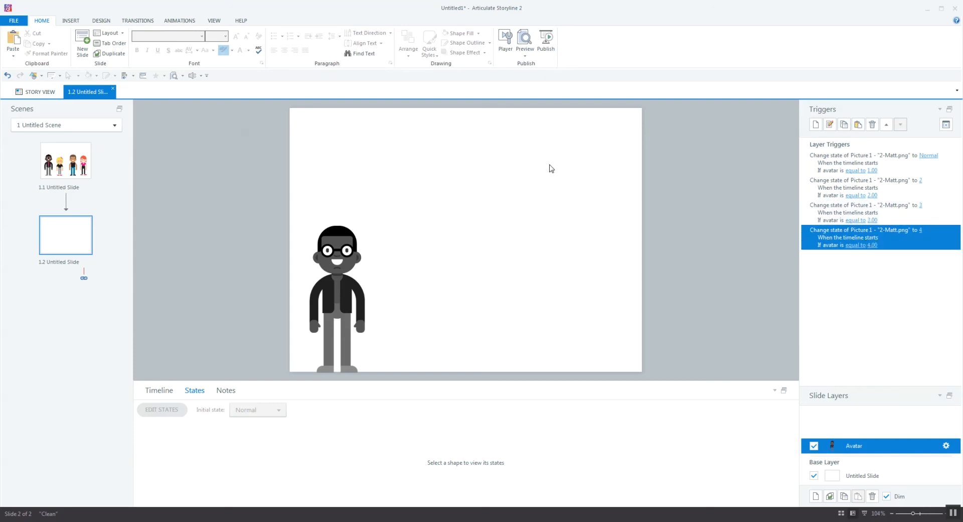
Preview the scene, choose each of the four characters in turn to check the avatar on the second slide, and close the preview
click(524, 38)
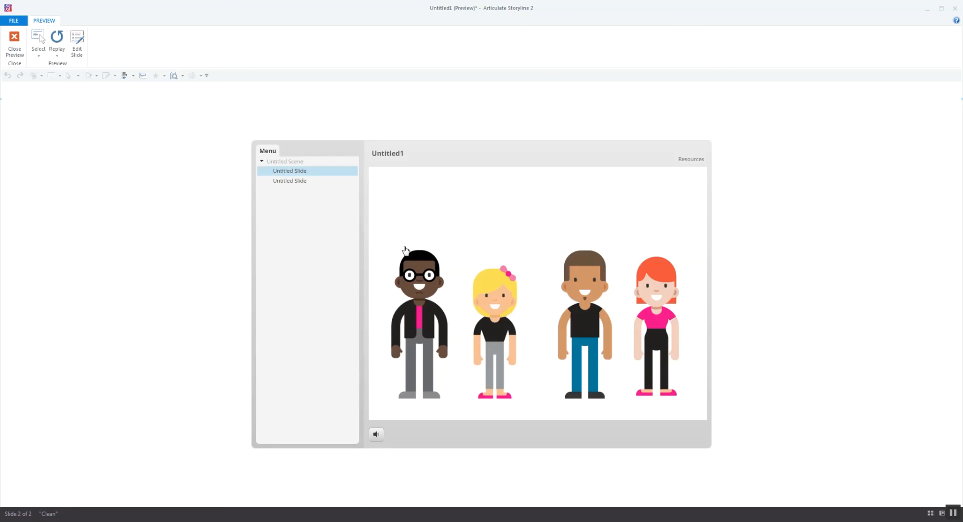
click(578, 291)
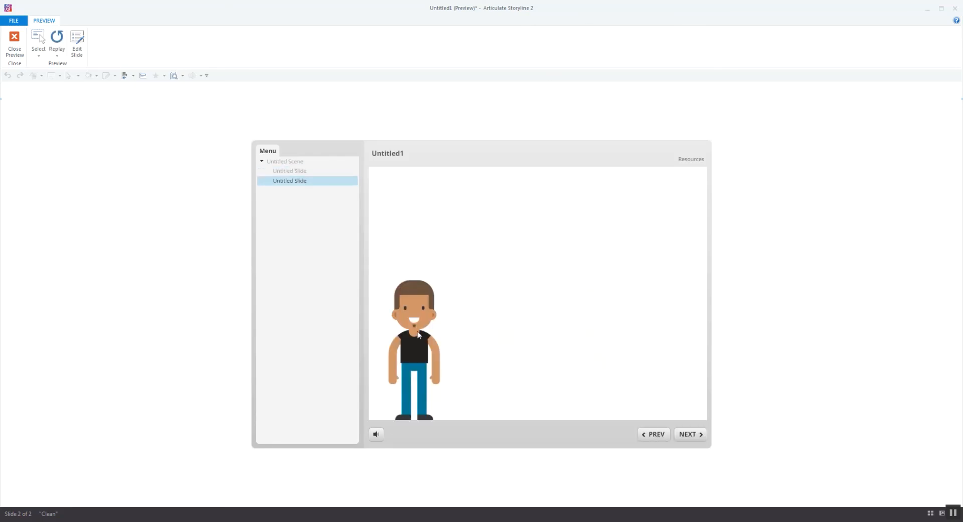
click(644, 428)
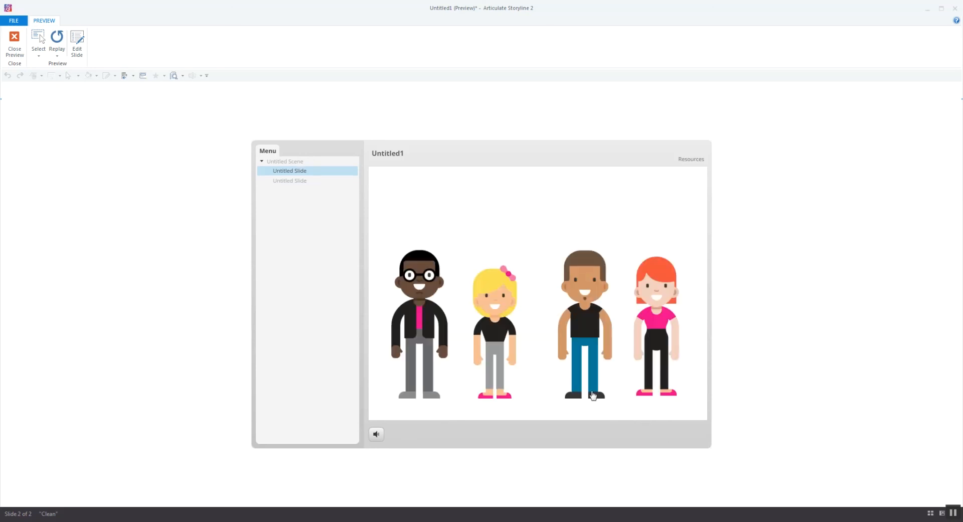
click(495, 297)
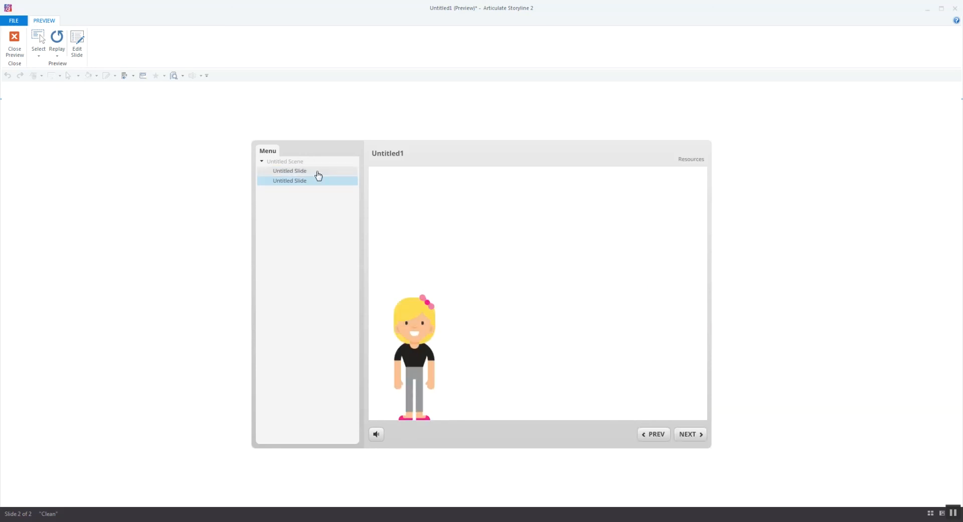
click(653, 434)
click(660, 305)
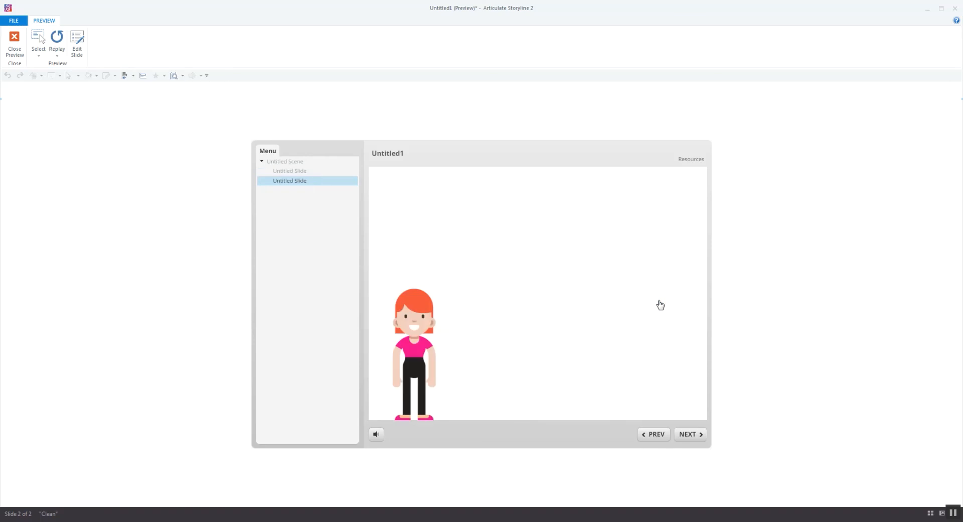
click(283, 171)
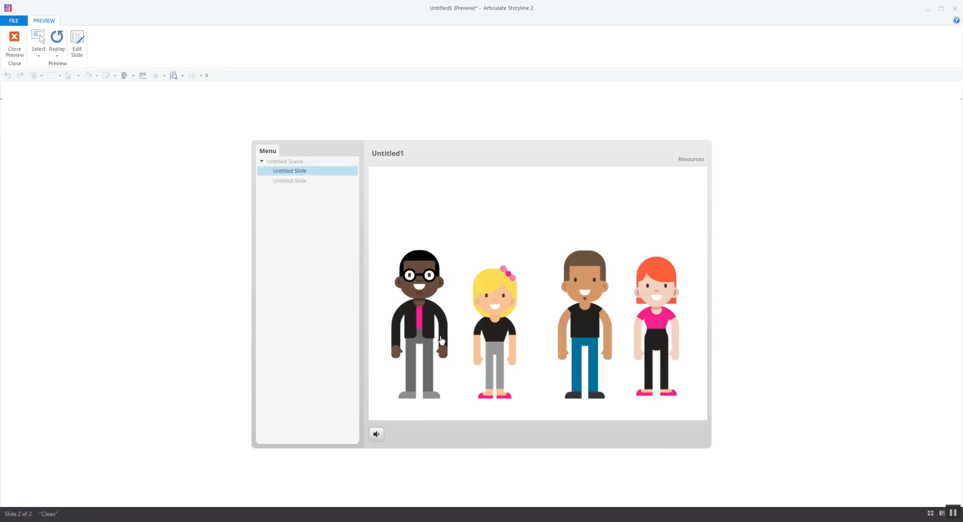
click(441, 340)
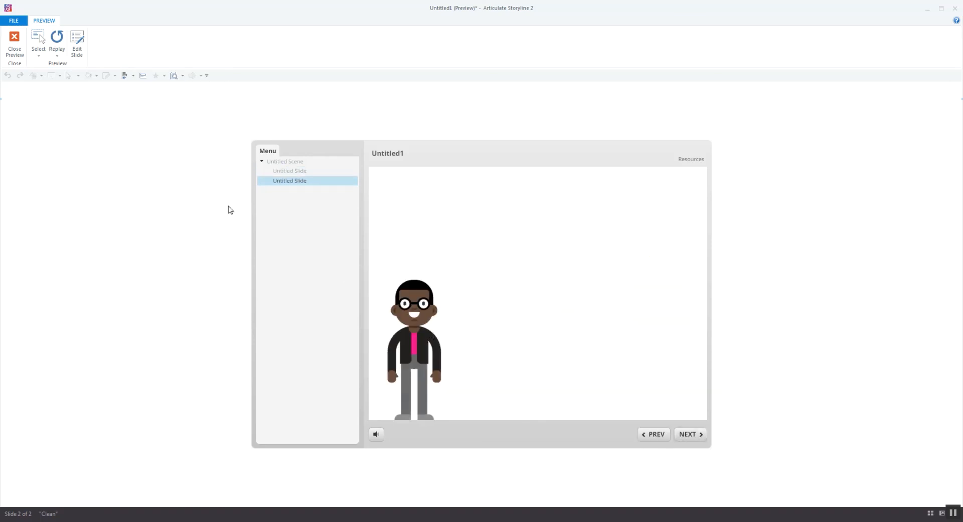
click(15, 43)
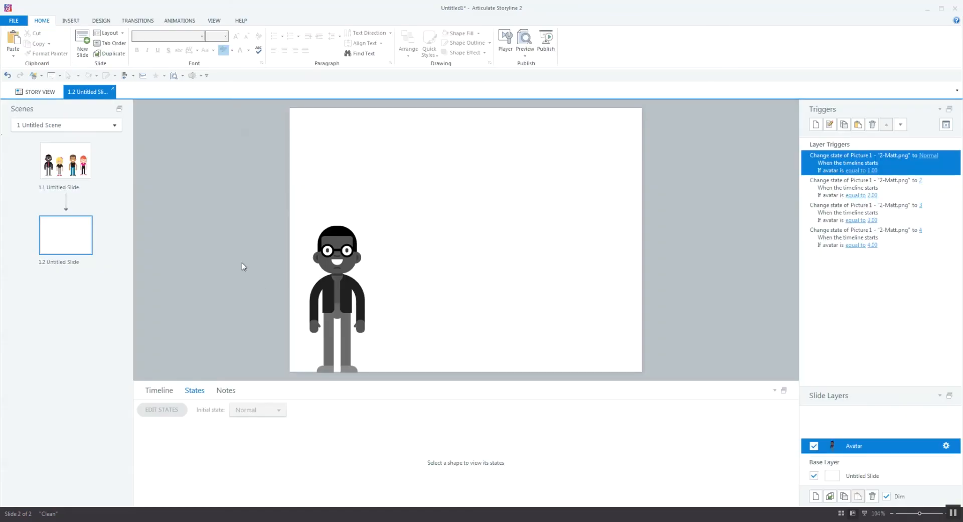